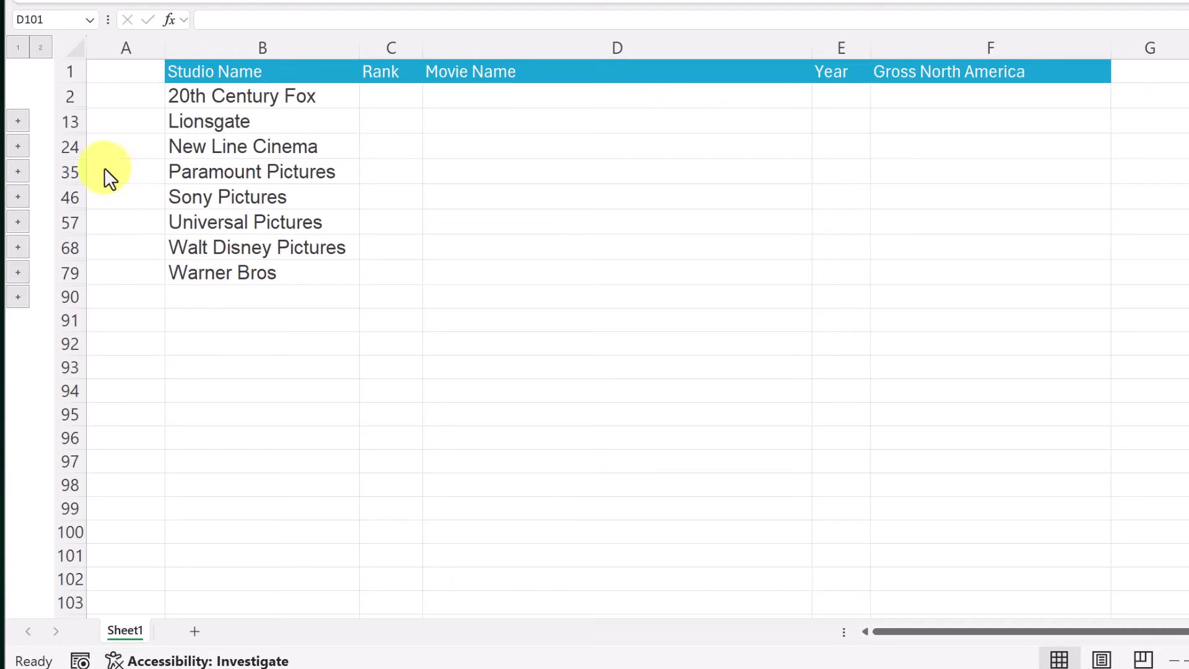
Step: Expand the 20th Century Fox, Lionsgate and Walt Disney Pictures groups to list their movies
left_click(20, 121)
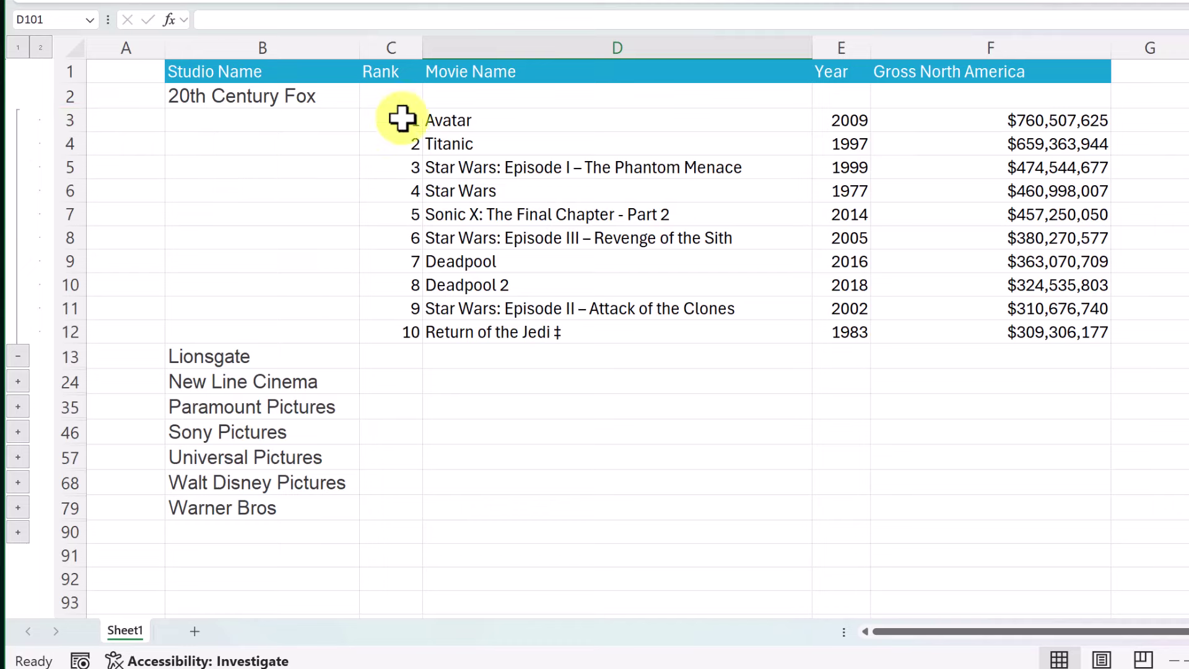
scroll(405, 378, "down", 2)
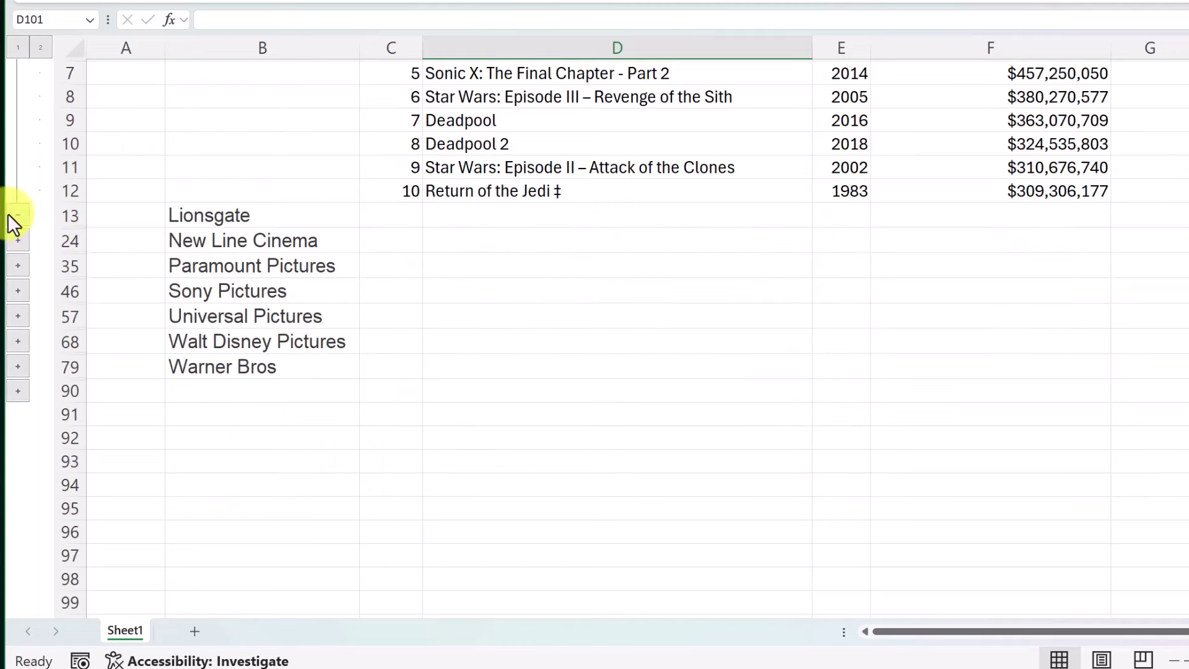
left_click(21, 247)
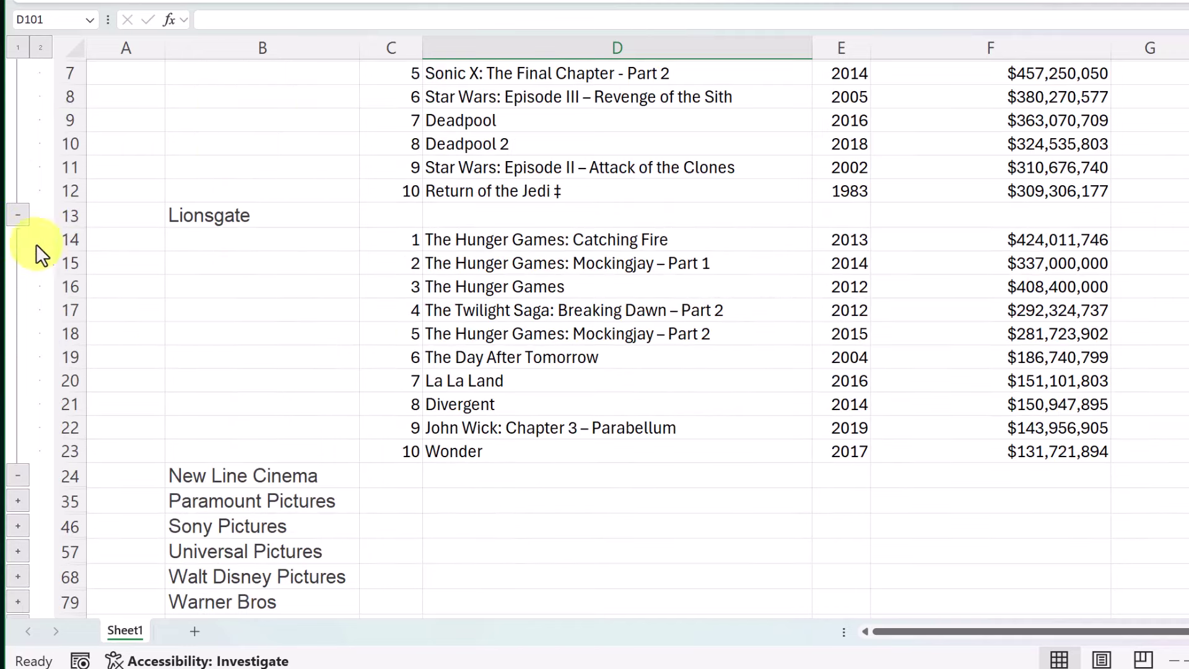
left_click(19, 215)
left_click(18, 73)
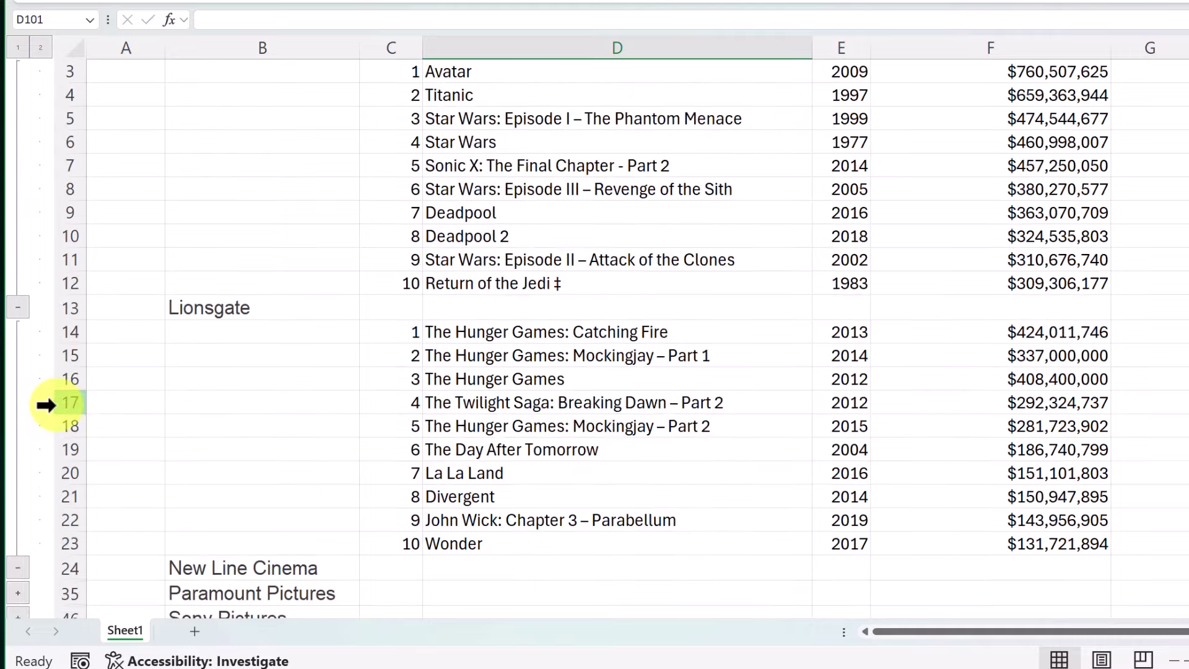
scroll(47, 393, "down", 6)
left_click(18, 273)
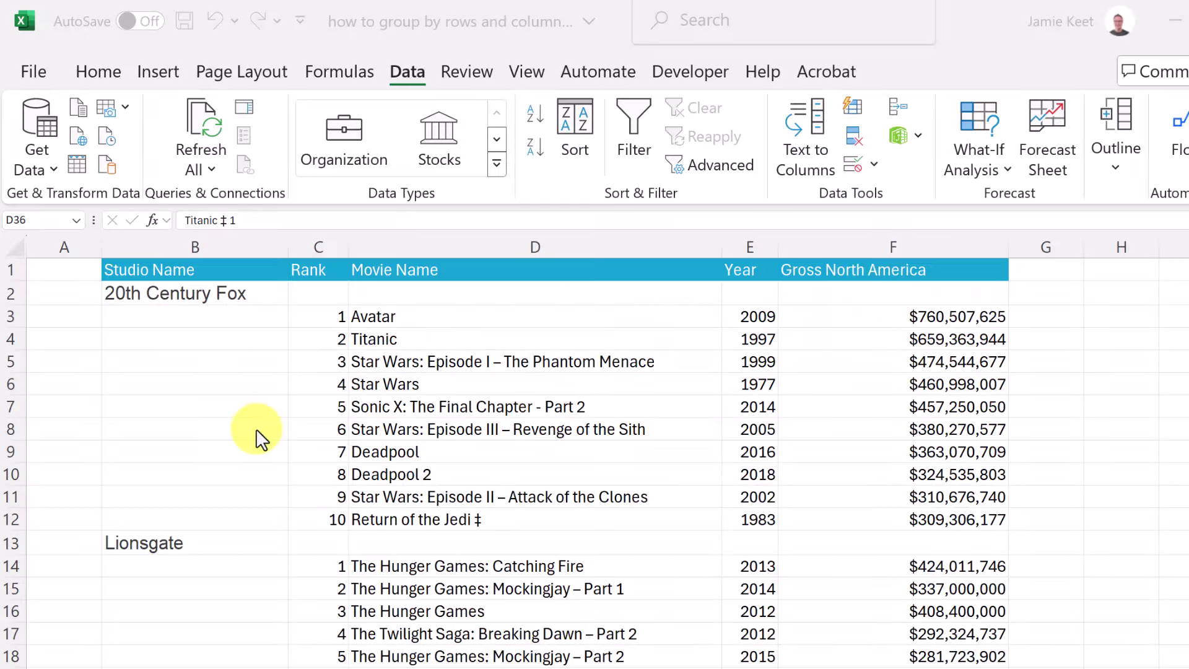
scroll(257, 432, "down", 9)
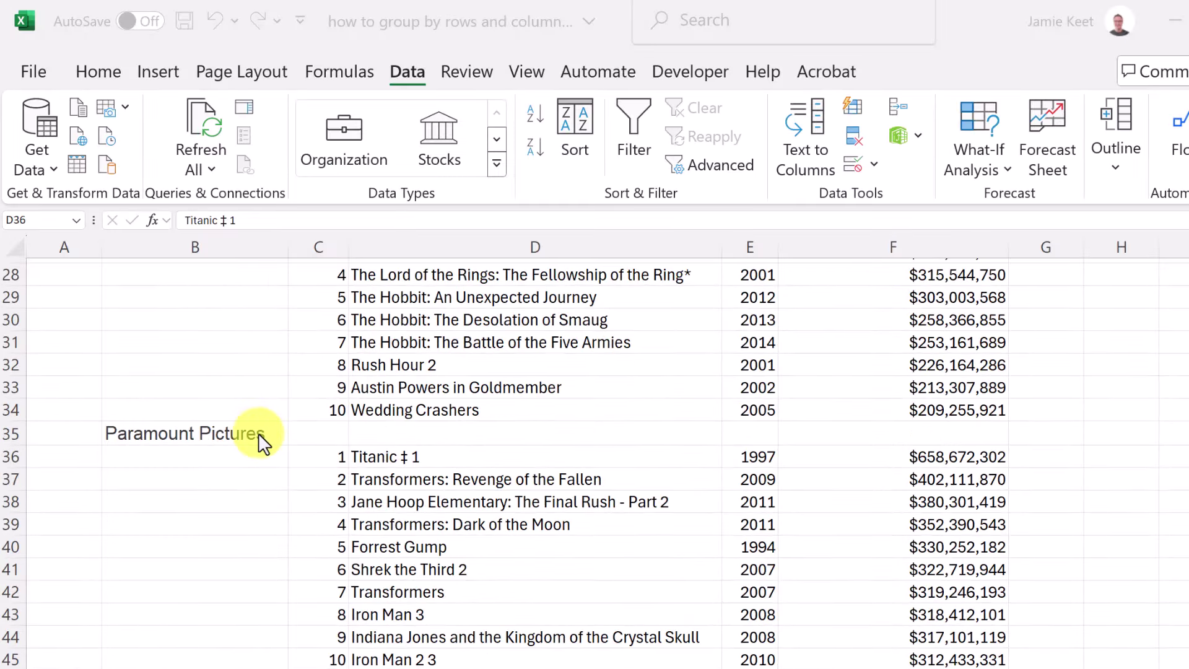
scroll(257, 432, "down", 6)
scroll(259, 434, "down", 5)
scroll(258, 433, "up", 12)
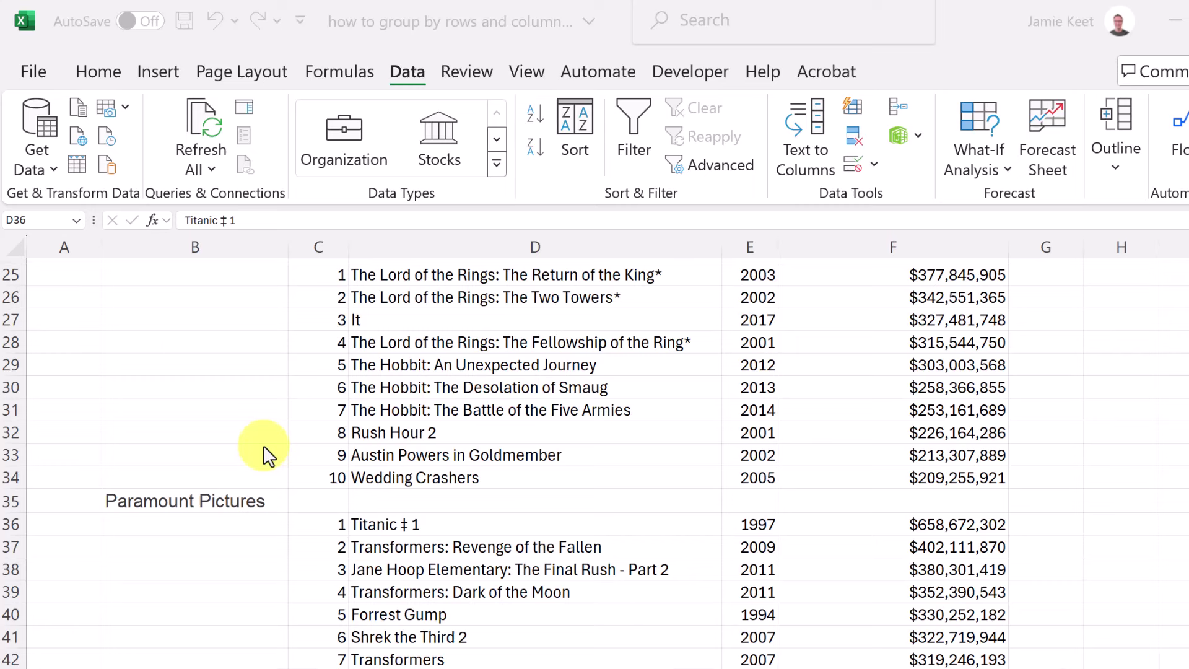
scroll(264, 455, "up", 8)
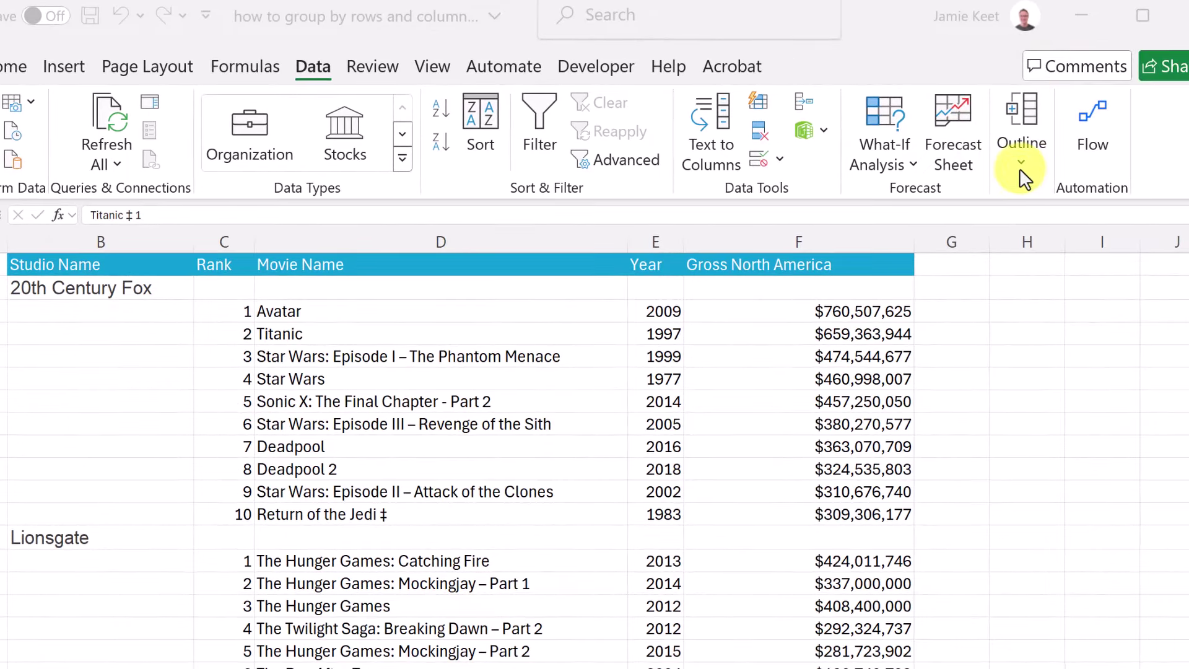
left_click(1022, 168)
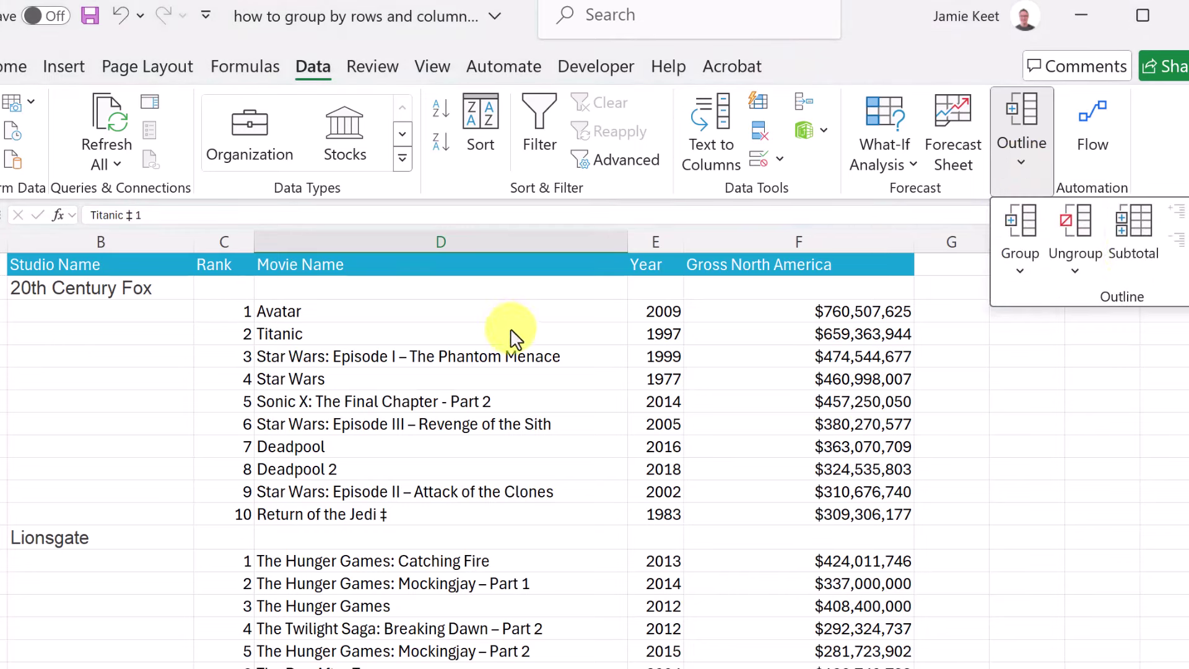
left_click(459, 357)
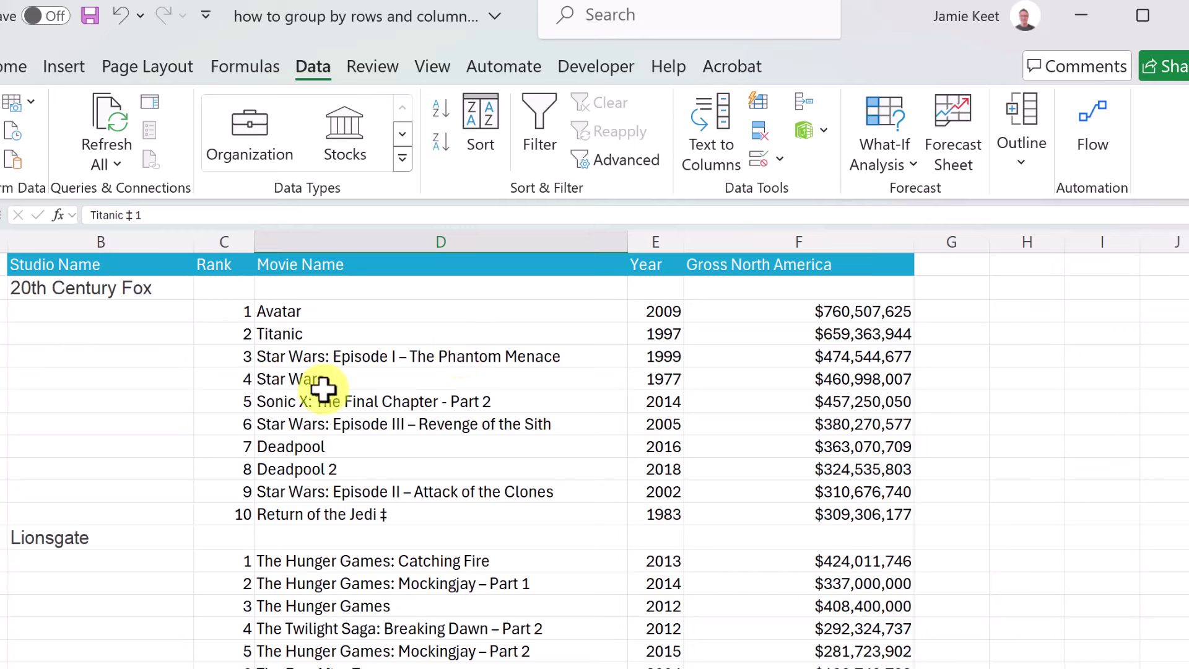
left_click(224, 317)
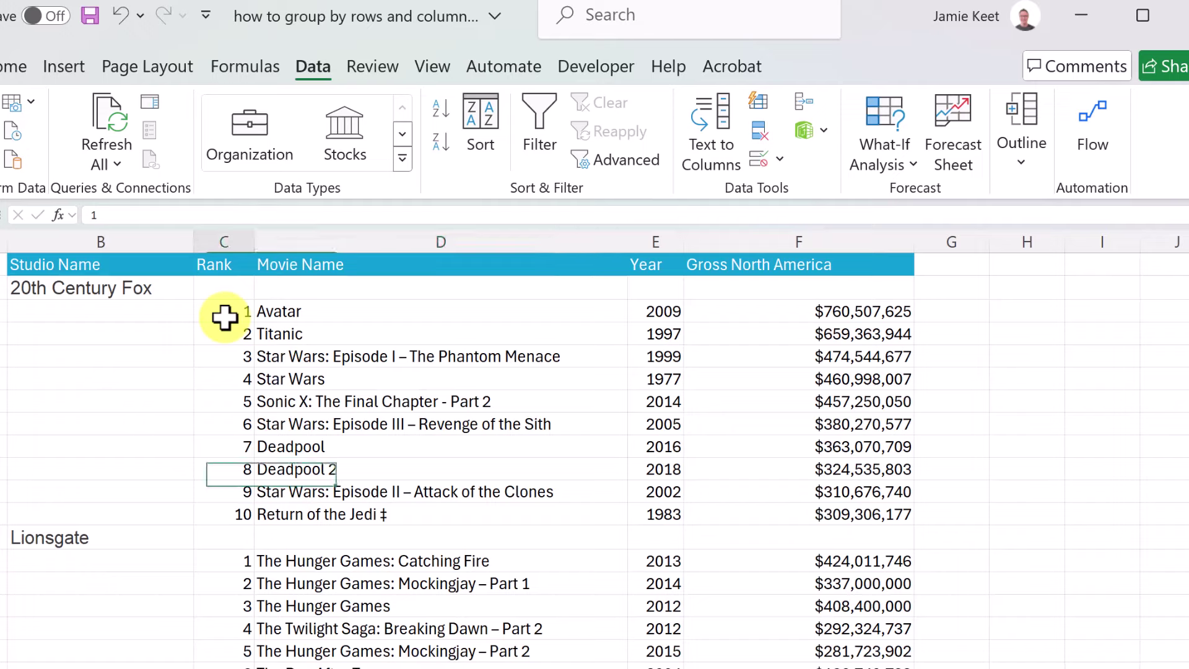
Step: Select the 20th Century Fox movies in C3:F12 and group them as rows
left_click_drag(223, 316, 822, 519)
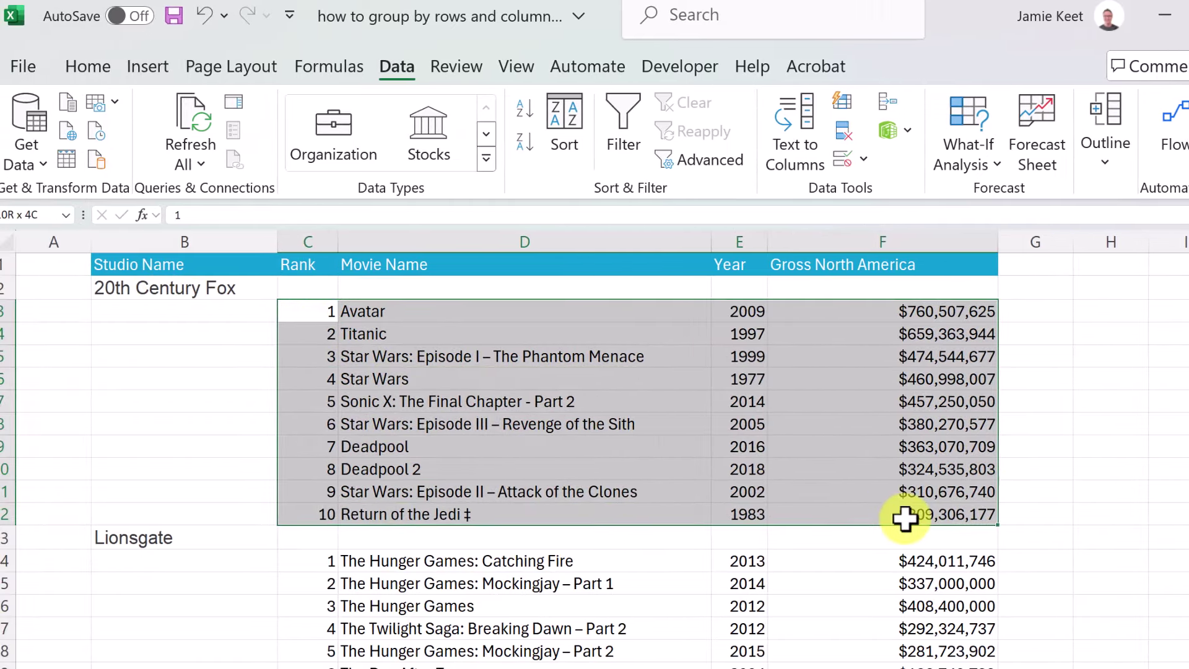
left_click_drag(905, 518, 906, 519)
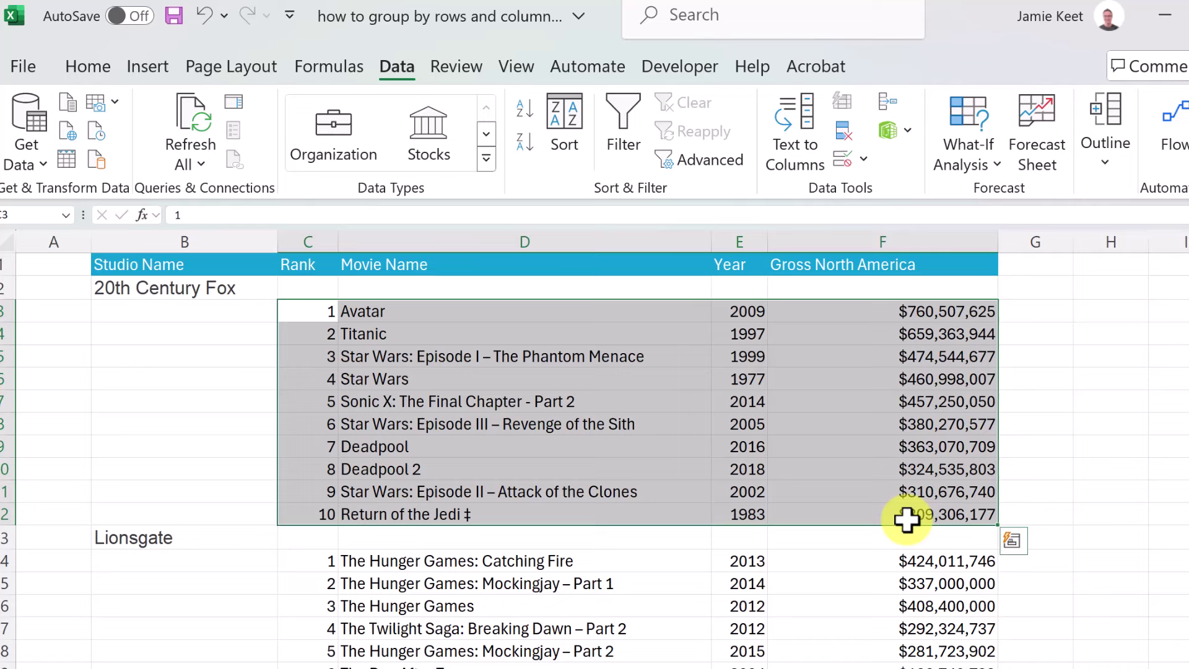
left_click(1103, 172)
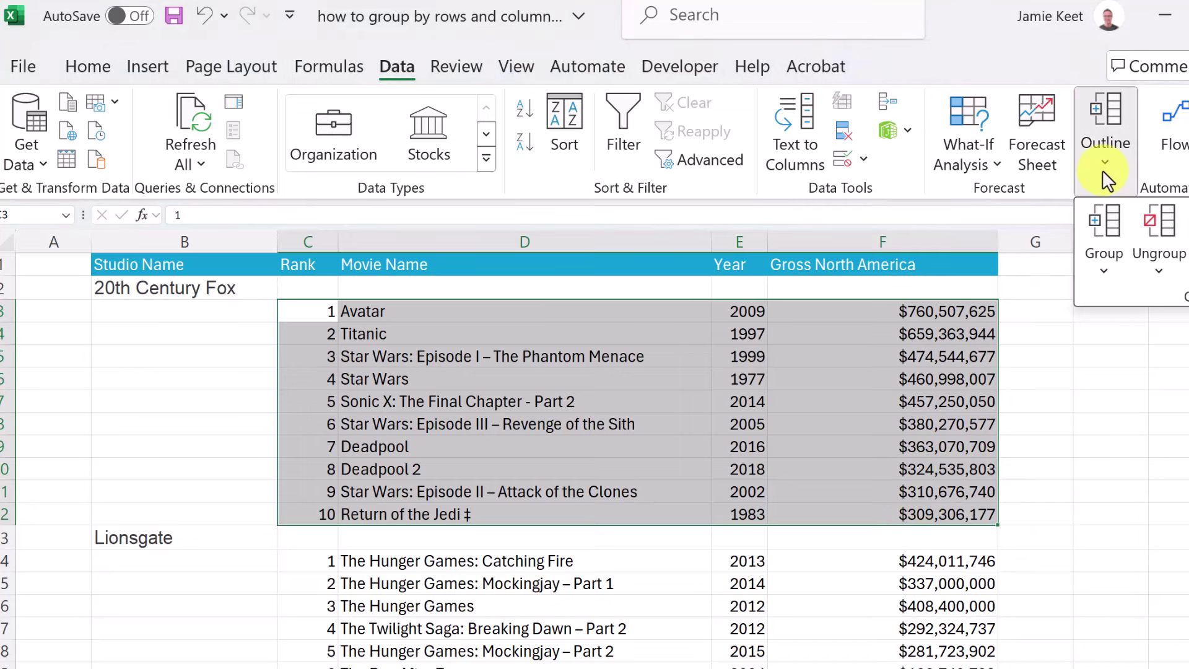
left_click(1104, 271)
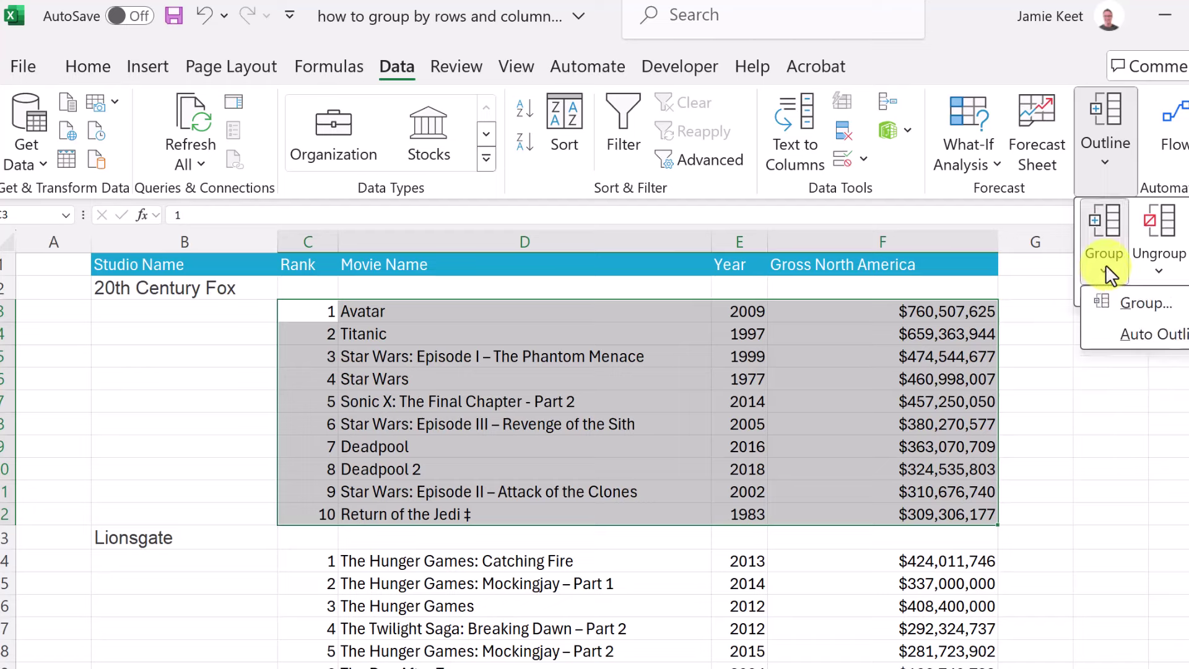
left_click(1134, 312)
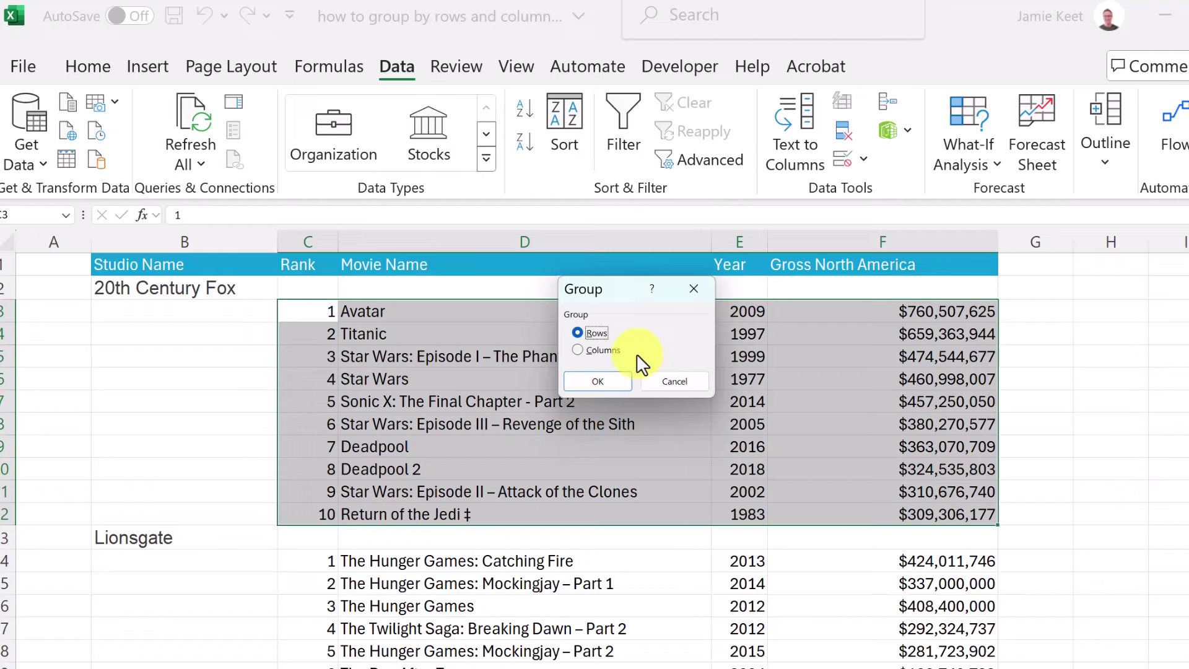
left_click(607, 386)
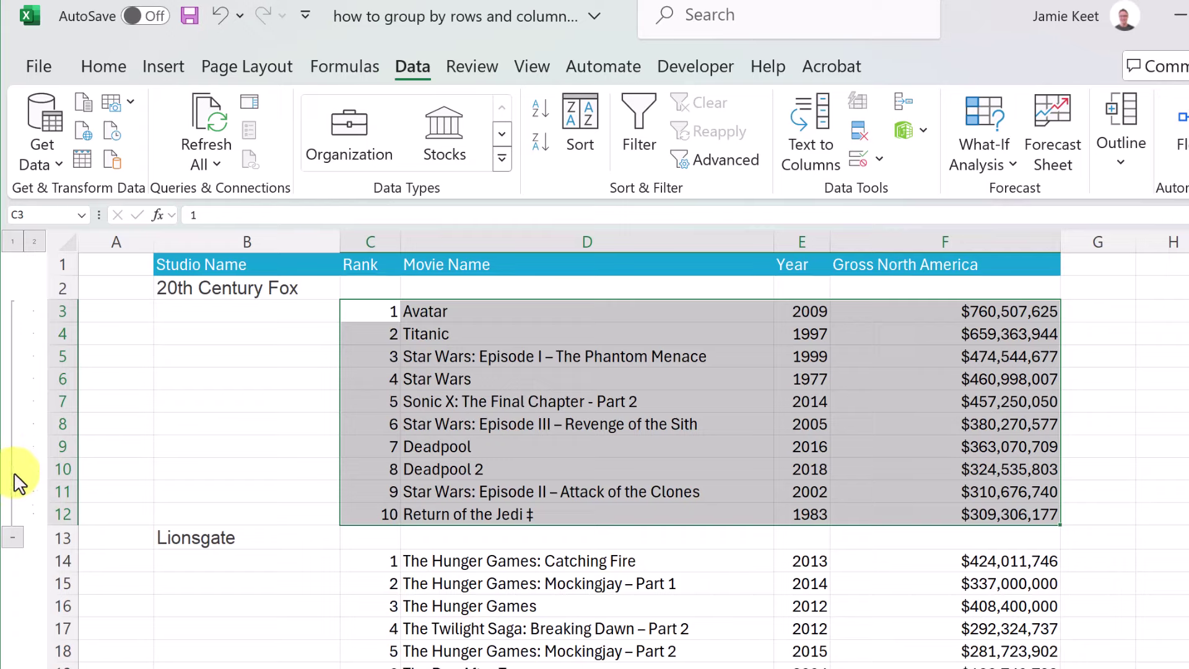
Step: Collapse, re-expand and collapse the 20th Century Fox rows 3–12, then select the Lionsgate movie cells
left_click(14, 539)
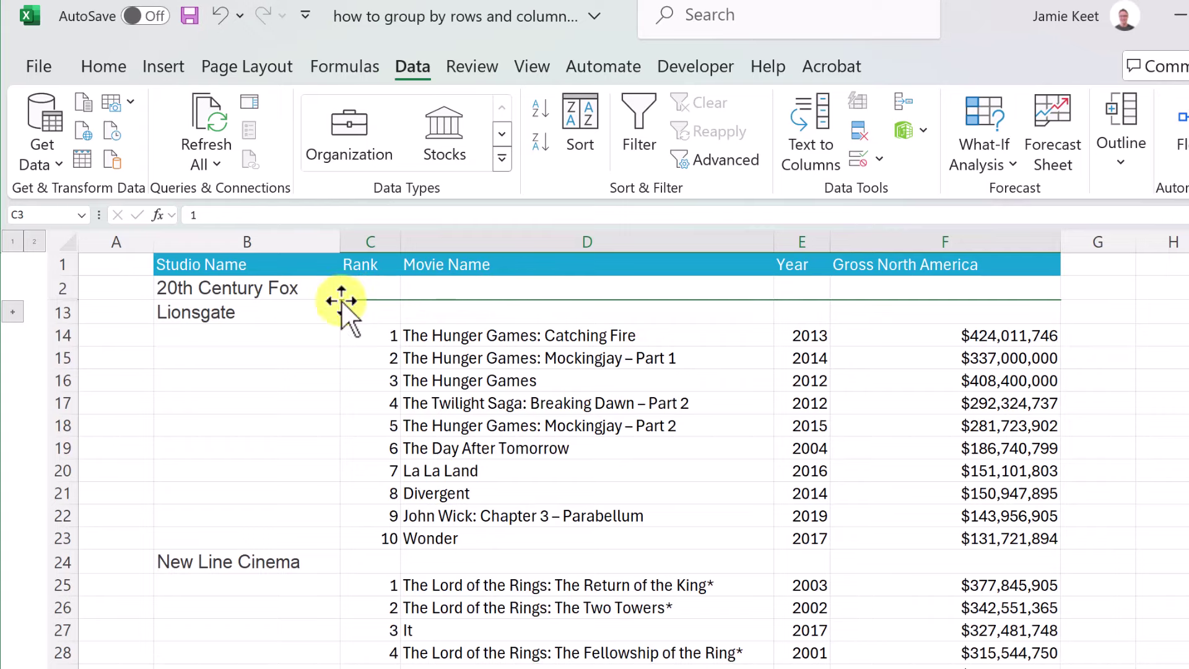
left_click(12, 313)
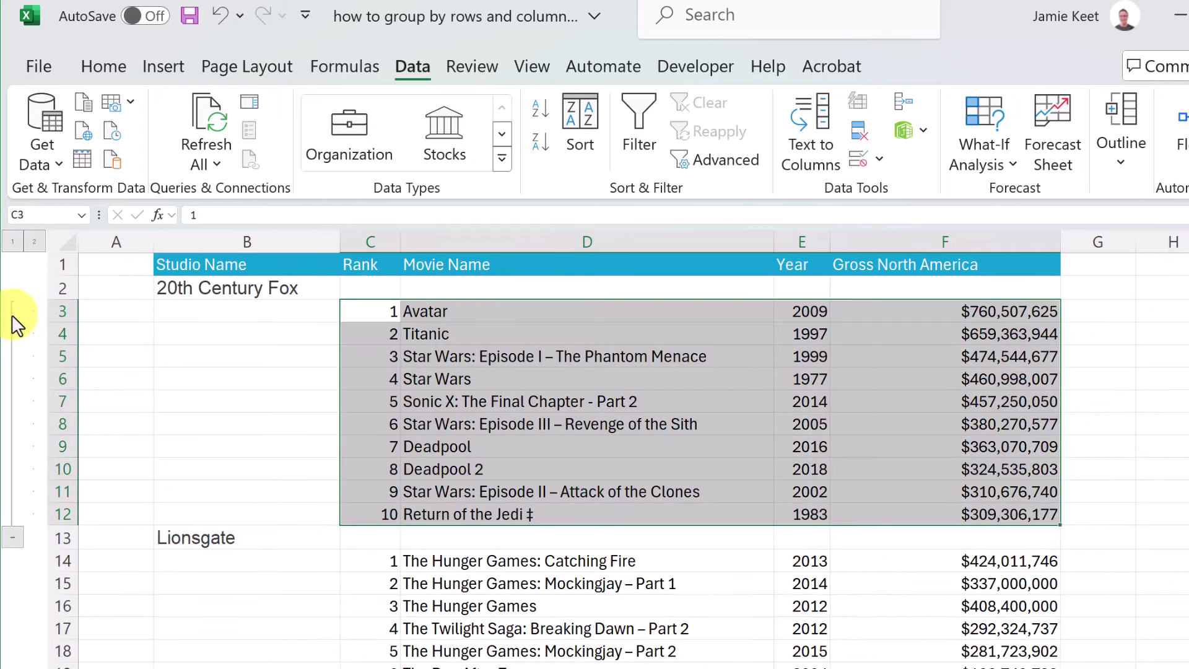
left_click(13, 534)
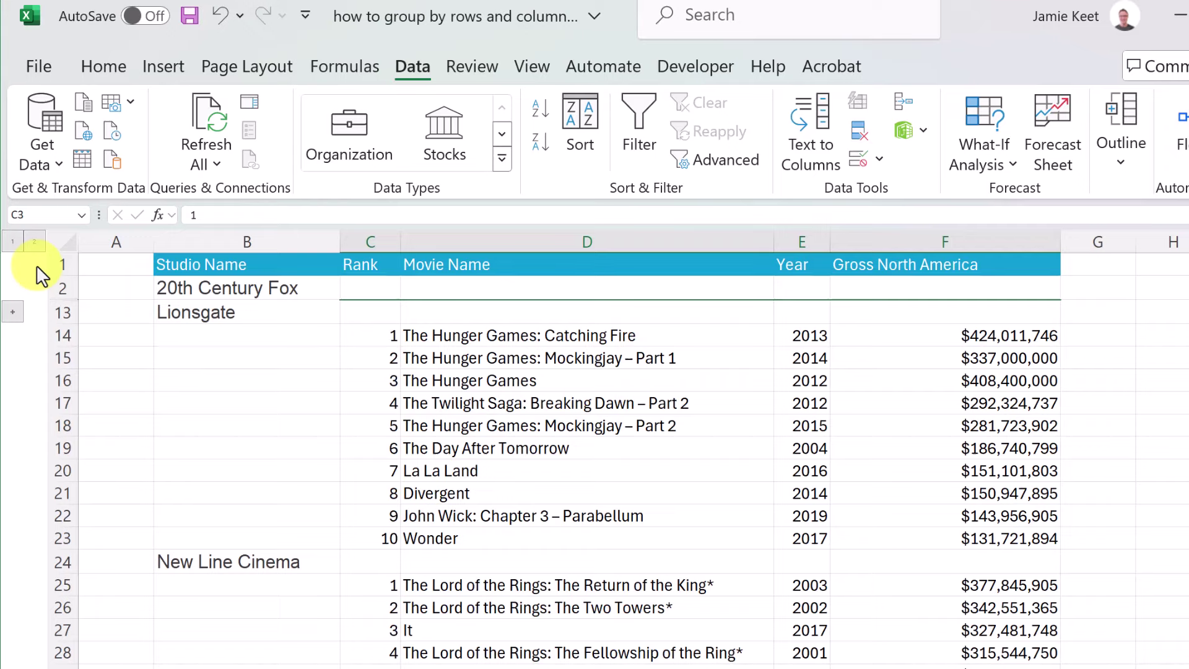
left_click_drag(393, 335, 966, 541)
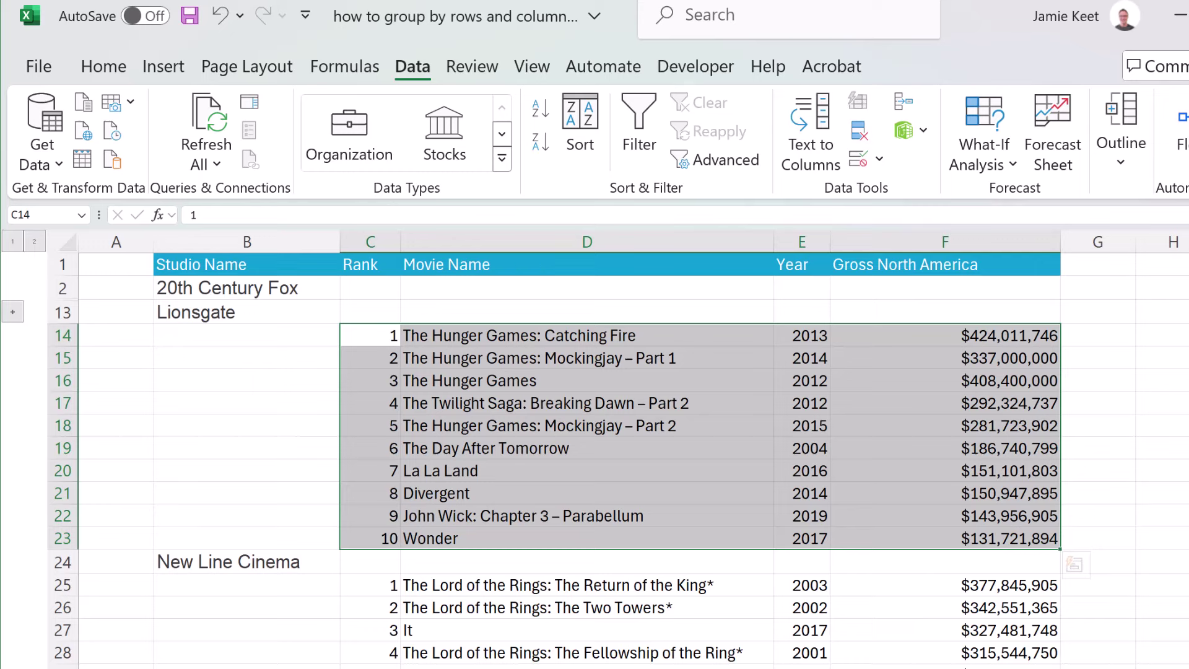
Step: Group Lionsgate rows 14–23 and New Line Cinema rows 25–34 as rows with Alt+Shift+Right
key("alt+shift+Right")
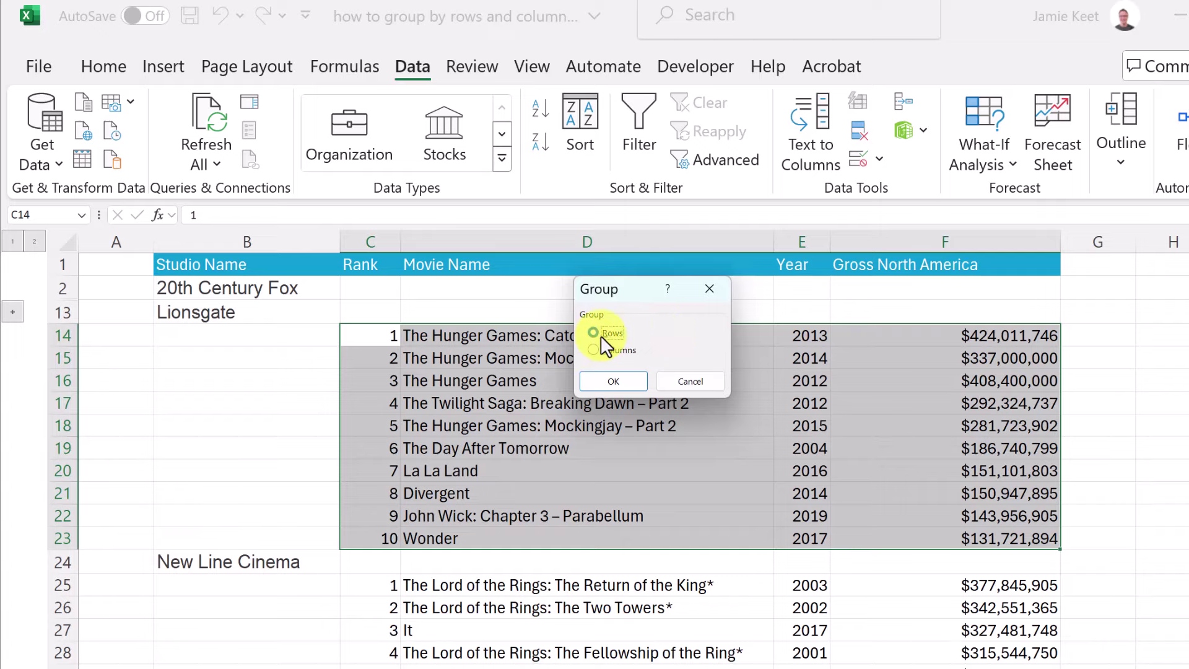
left_click(627, 382)
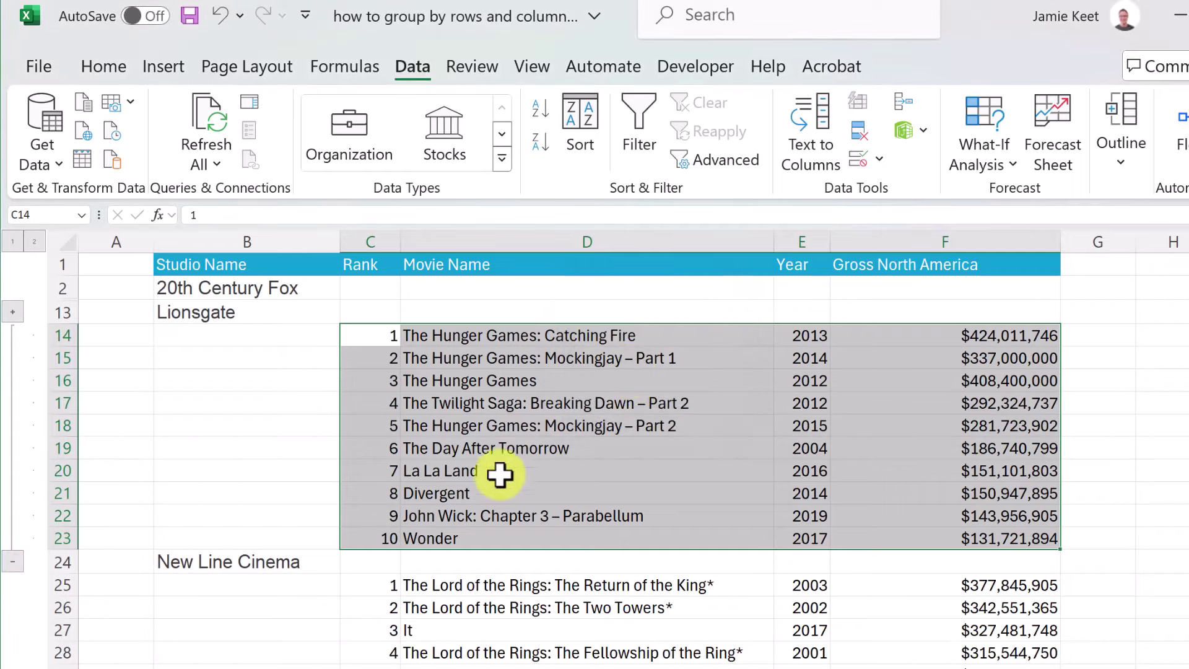
scroll(492, 486, "down", 3)
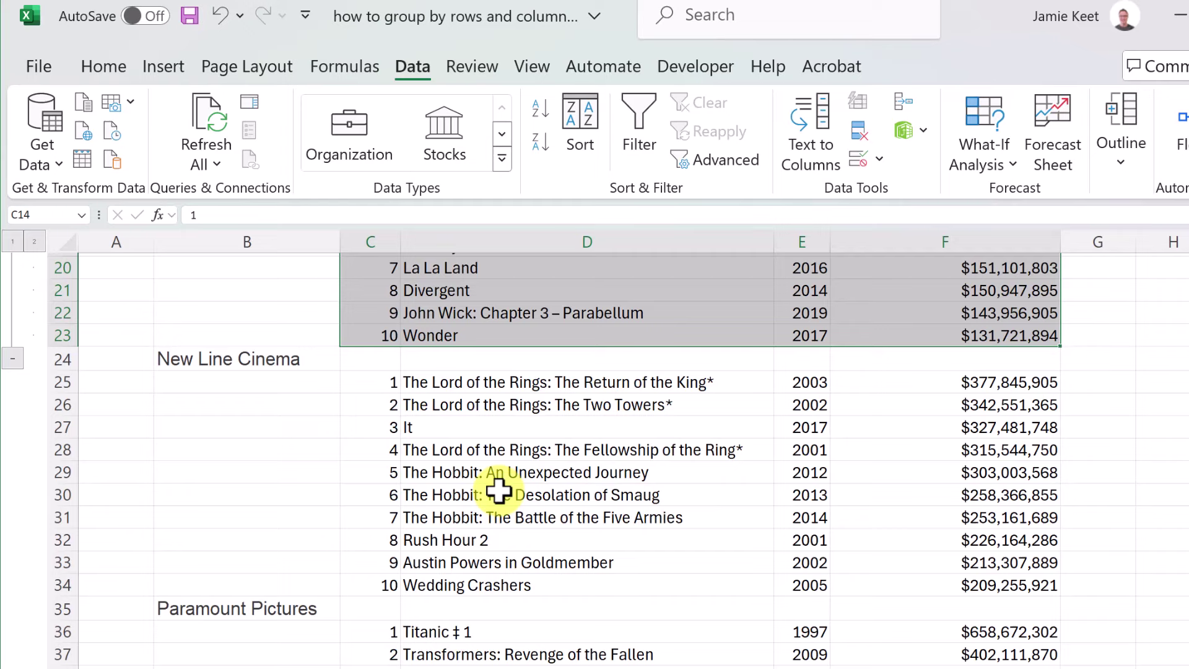
left_click(398, 390)
left_click_drag(398, 390, 945, 592)
key("alt+shift+Right")
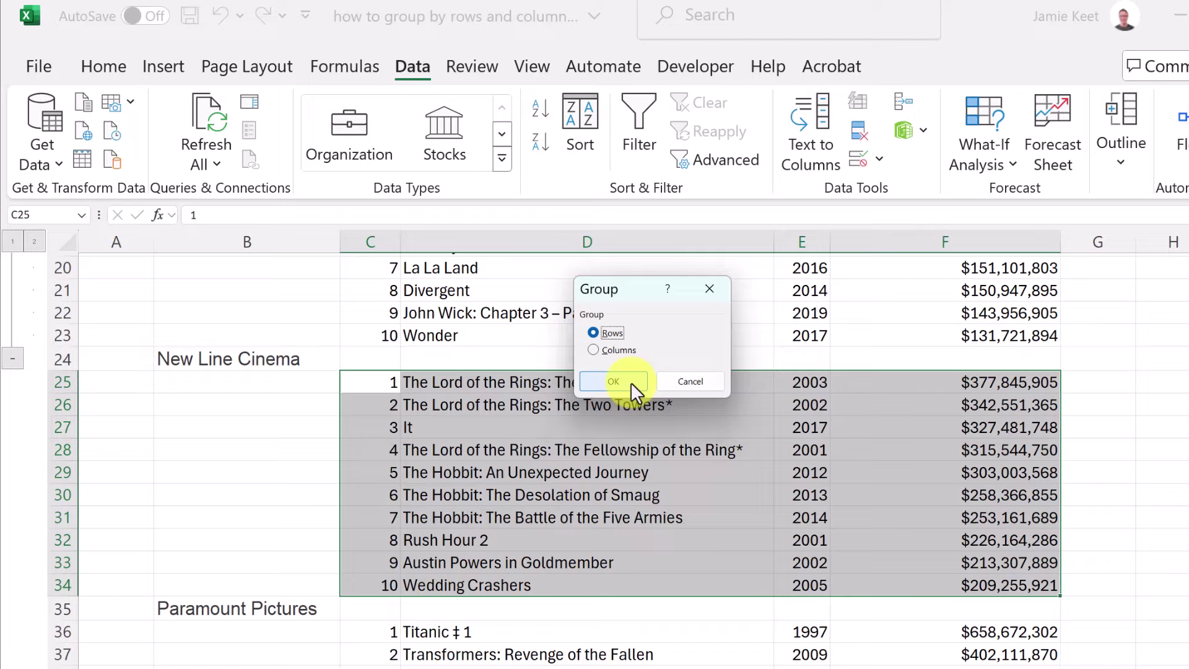
left_click(630, 381)
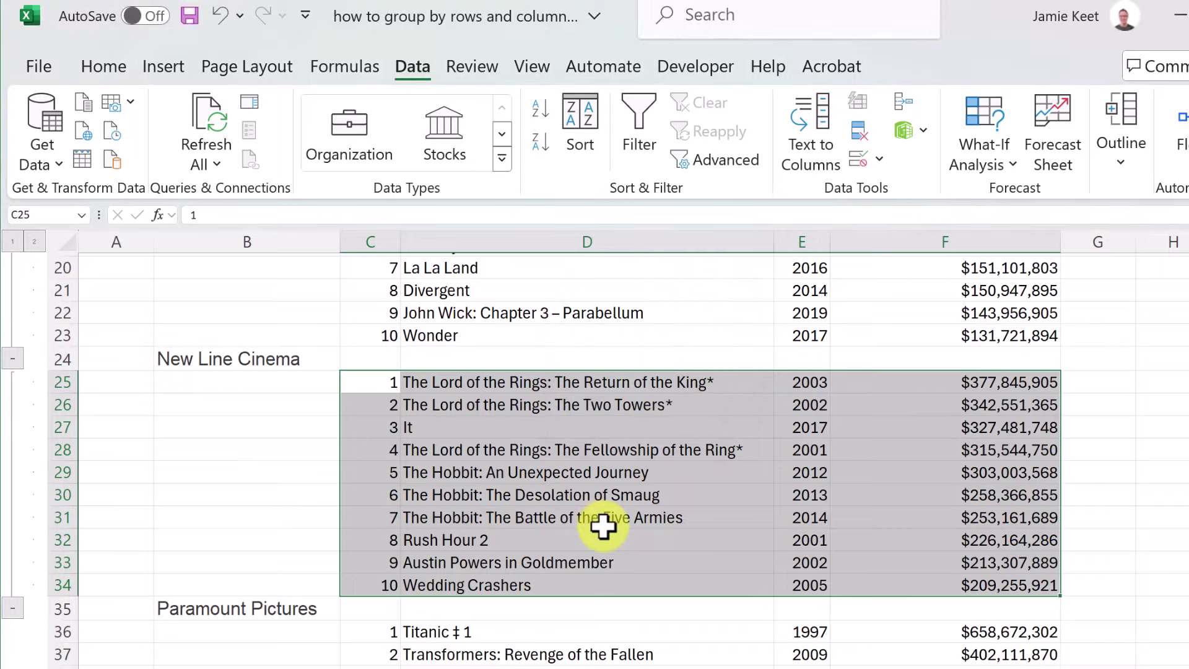
Step: Group the Paramount Pictures and Warner Bros film rows, then return to the top of the sheet
scroll(605, 530, "down", 3)
left_click_drag(370, 499, 1053, 629)
key("alt+shift+Right")
left_click(685, 303)
scroll(570, 496, "down", 8)
scroll(571, 496, "down", 3)
left_click_drag(371, 366, 914, 550)
key("alt+shift+Right")
key("Return")
scroll(826, 573, "down", 4)
left_click_drag(370, 411, 1040, 608)
scroll(606, 427, "up", 6)
scroll(602, 432, "up", 15)
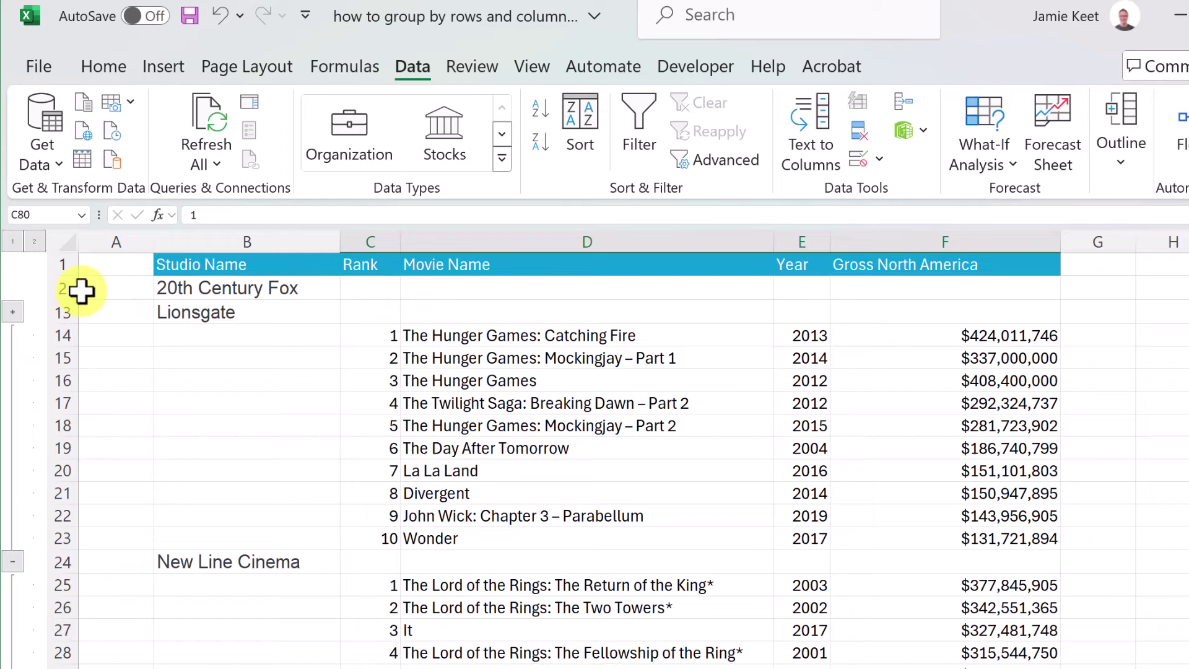
Step: Switch the outline between level 1 and level 2, ending with only studio names shown
left_click(13, 244)
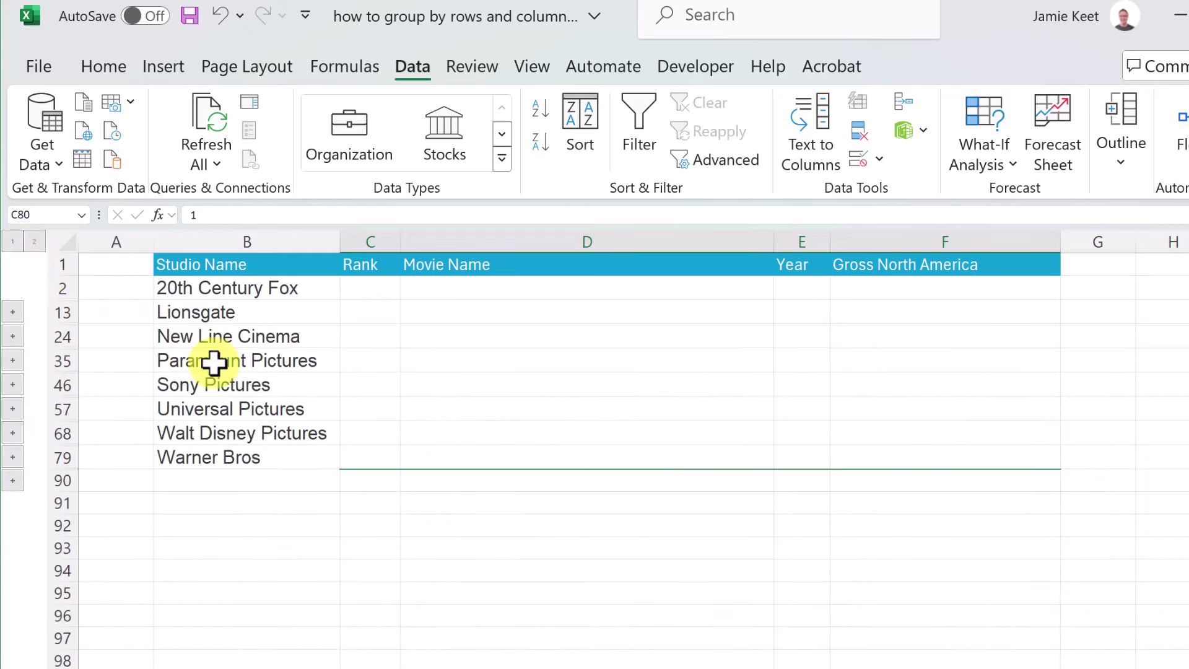
left_click(35, 242)
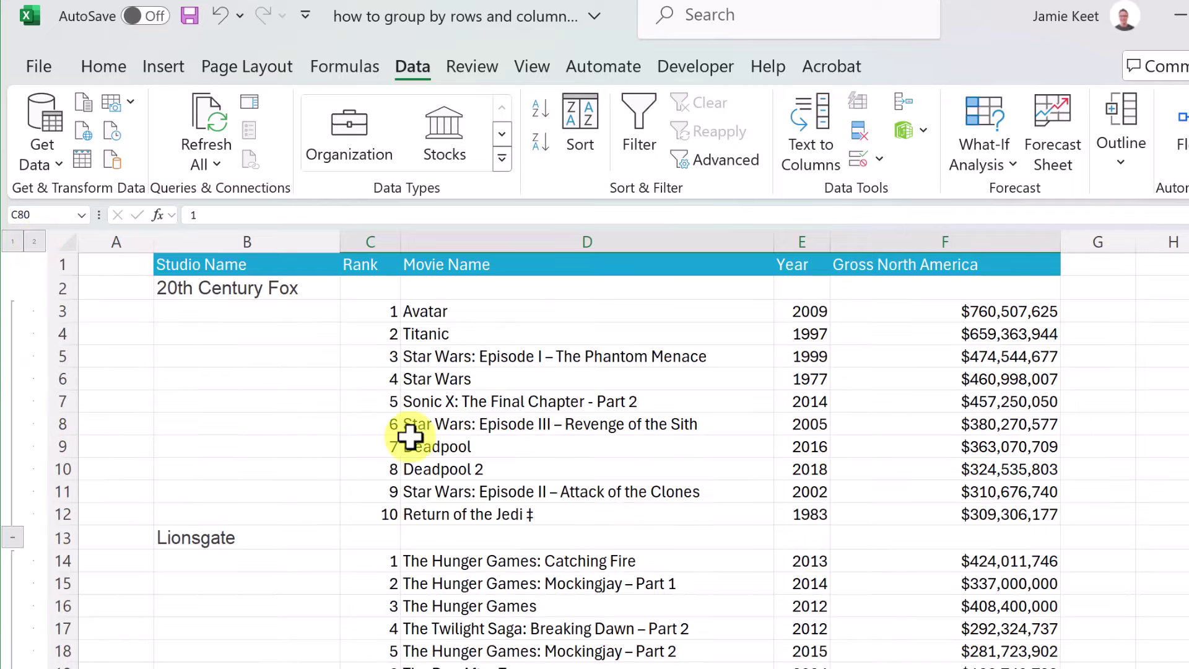
scroll(403, 437, "down", 11)
scroll(384, 471, "down", 6)
scroll(347, 458, "up", 16)
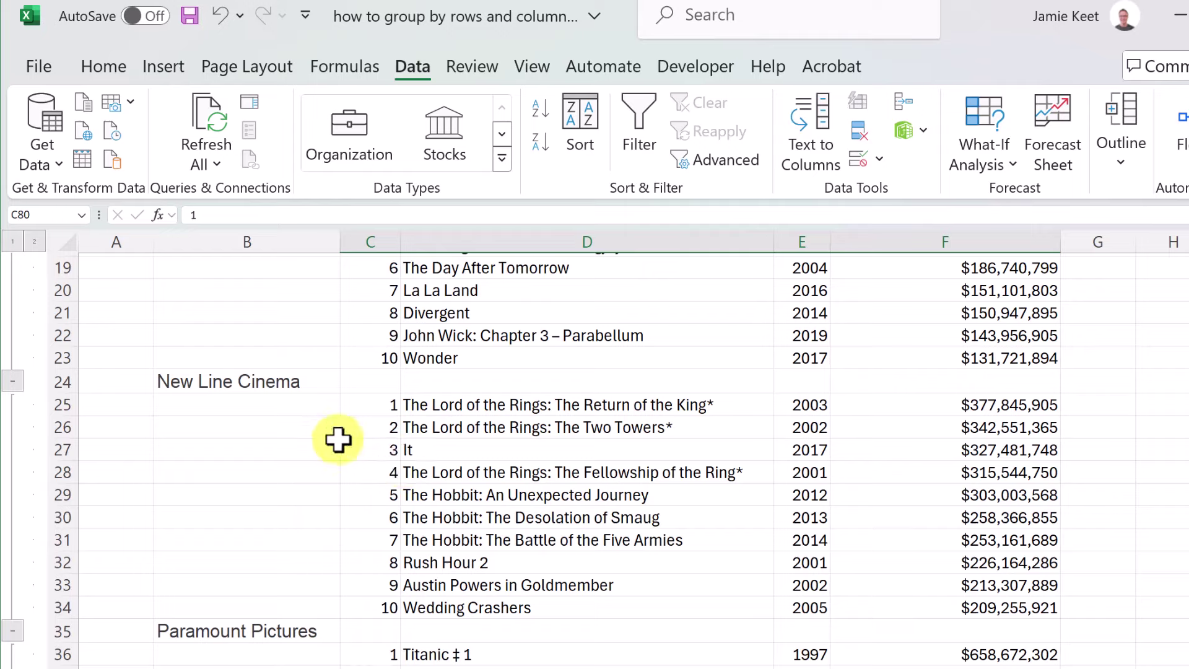
left_click(13, 241)
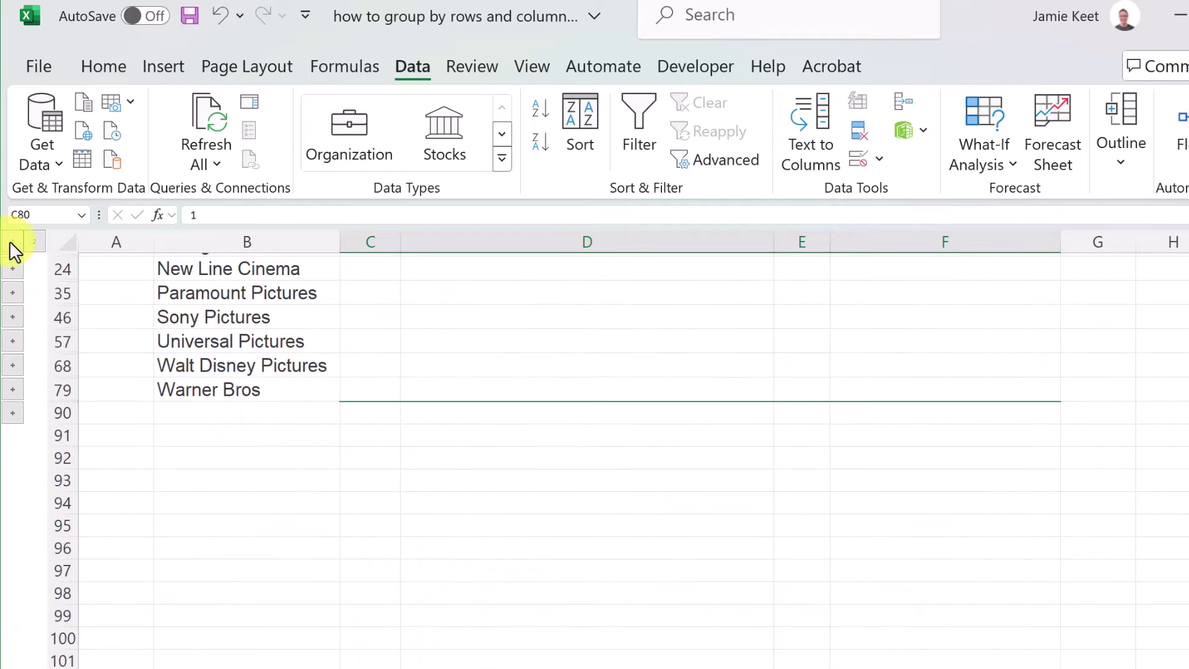
Step: Expand the Walt Disney Pictures and 20th Century Fox groups to show their films
left_click(13, 390)
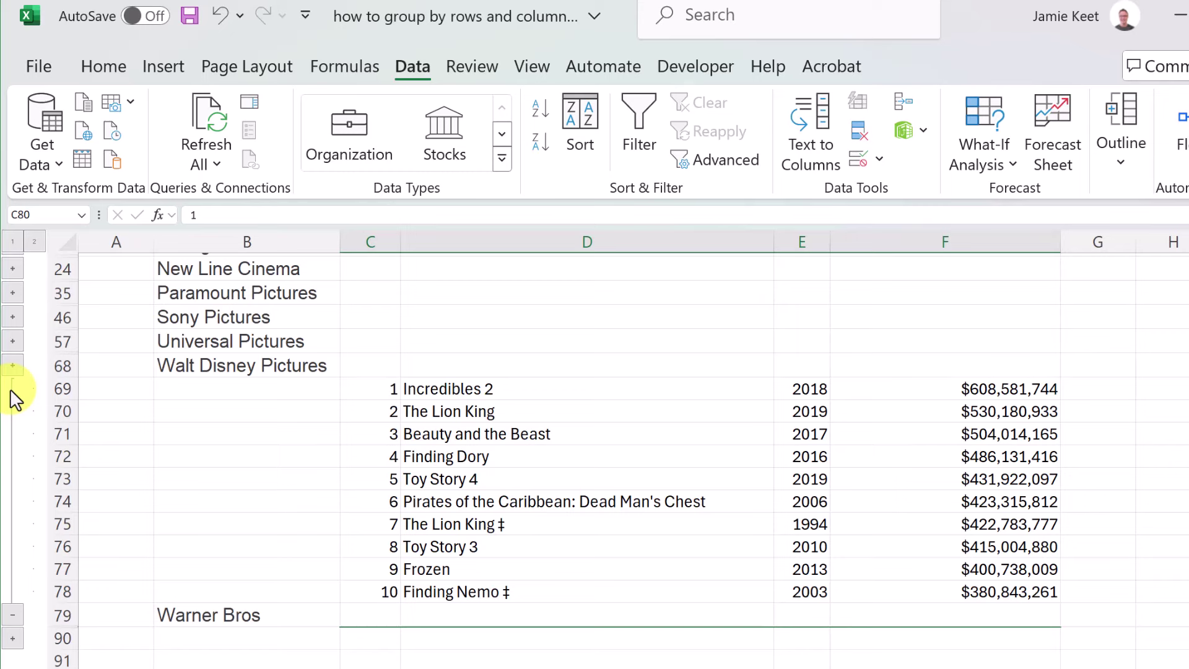
scroll(372, 480, "up", 1)
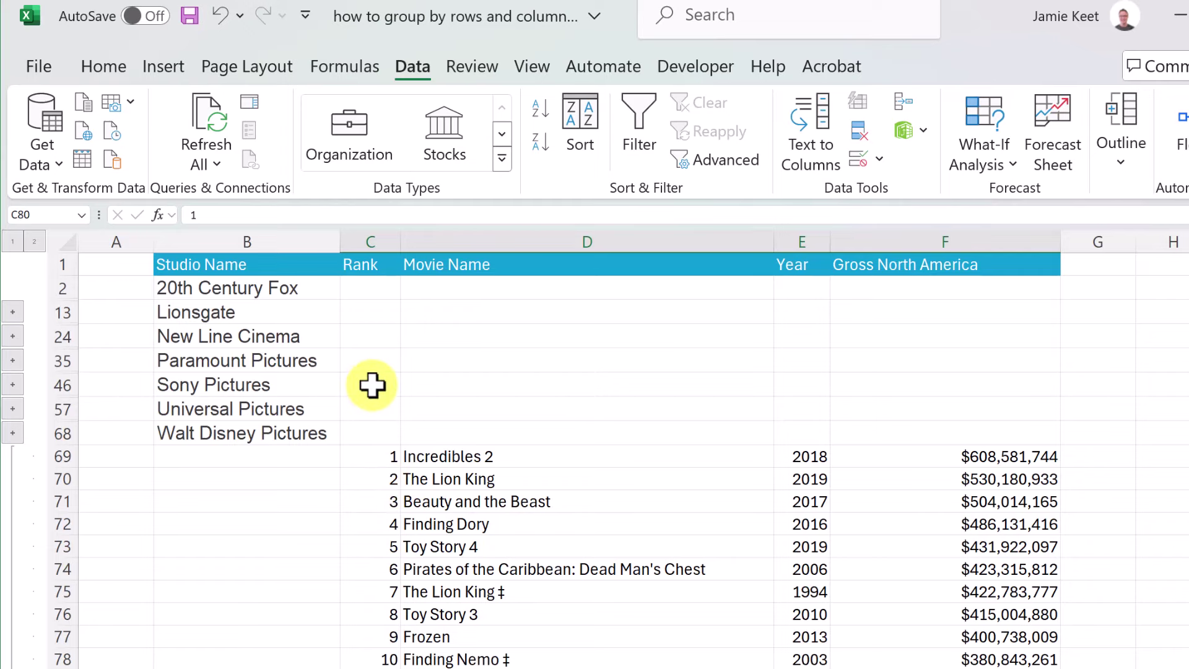
left_click(12, 312)
Step: Ungroup the 20th Century Fox rows in C3:F12 via Data > Outline > Ungroup with Rows
left_click_drag(384, 313, 1025, 516)
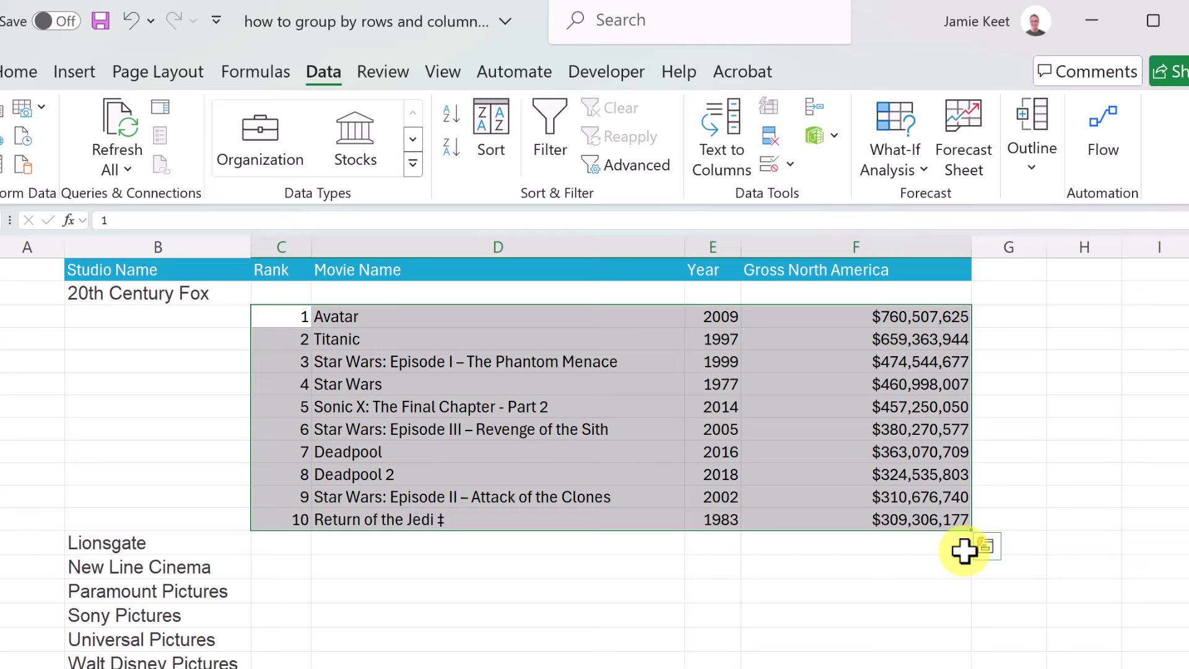
left_click(1033, 170)
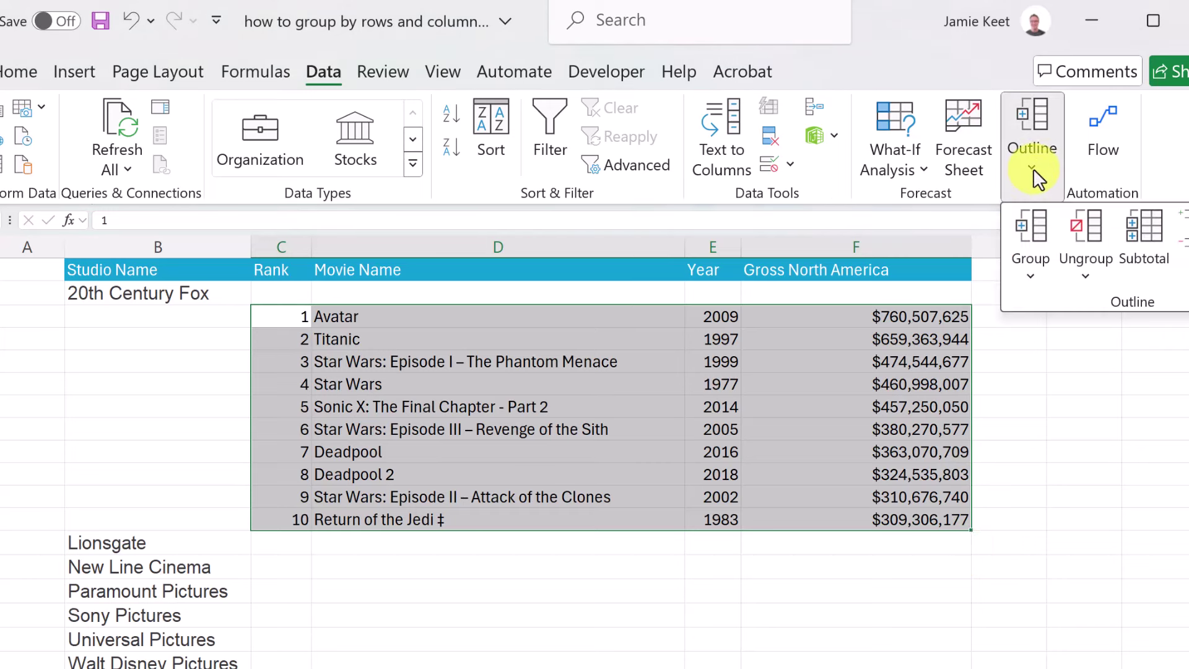
left_click(1086, 277)
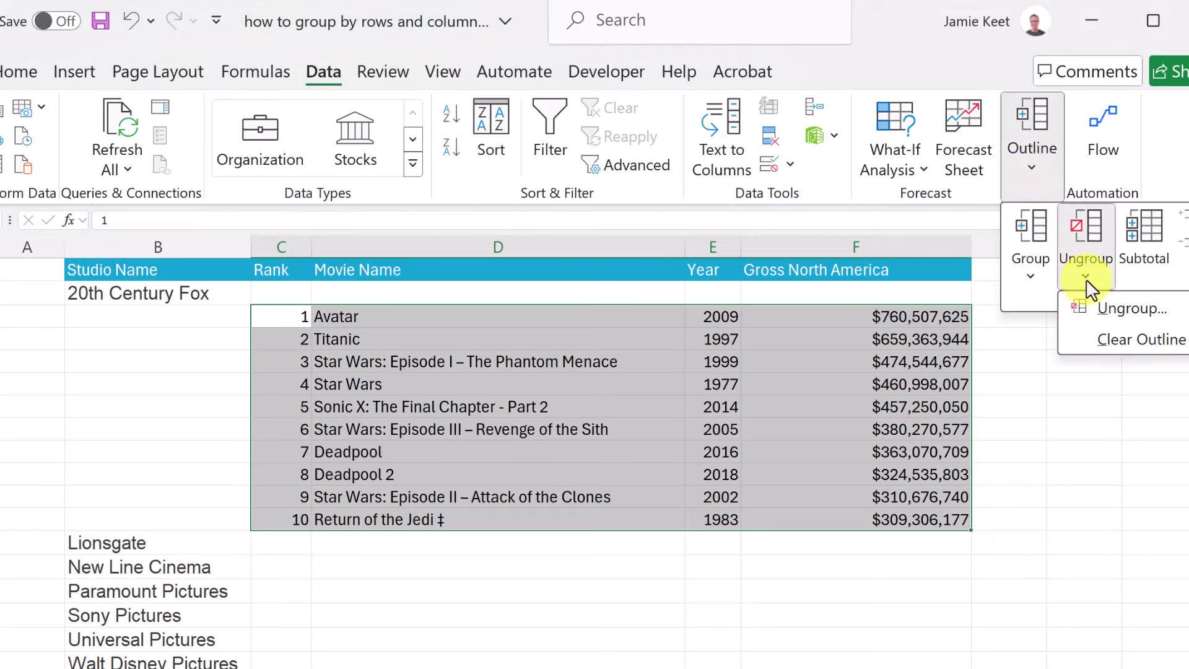
left_click(1128, 311)
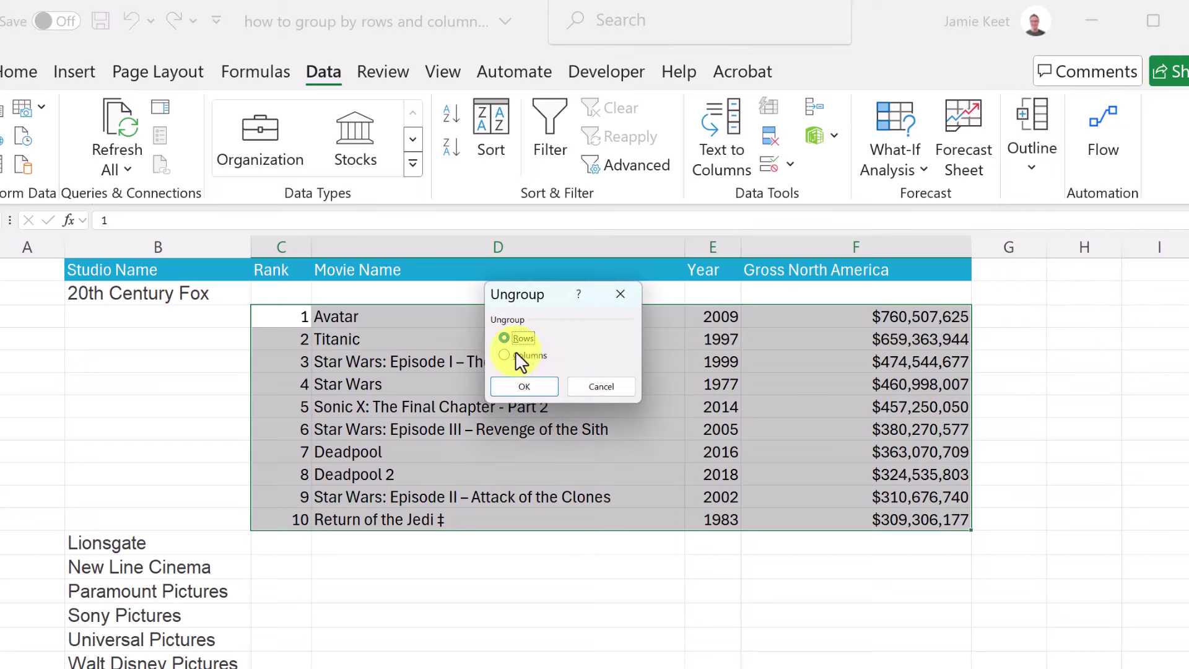
left_click(523, 386)
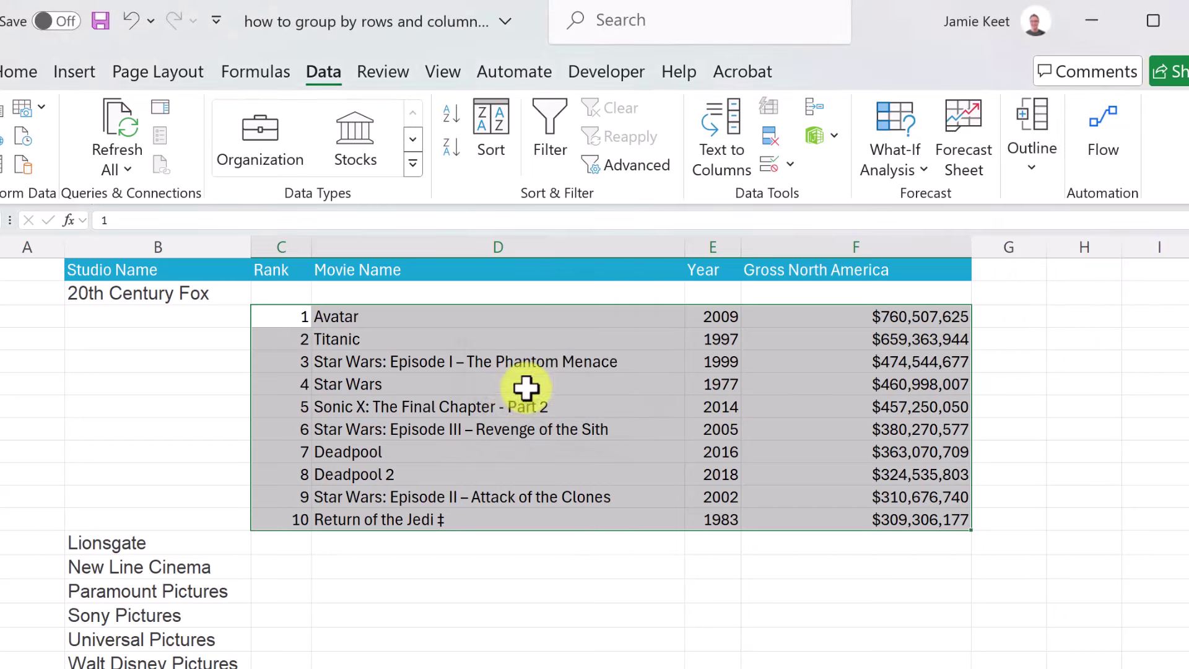
left_click(320, 444)
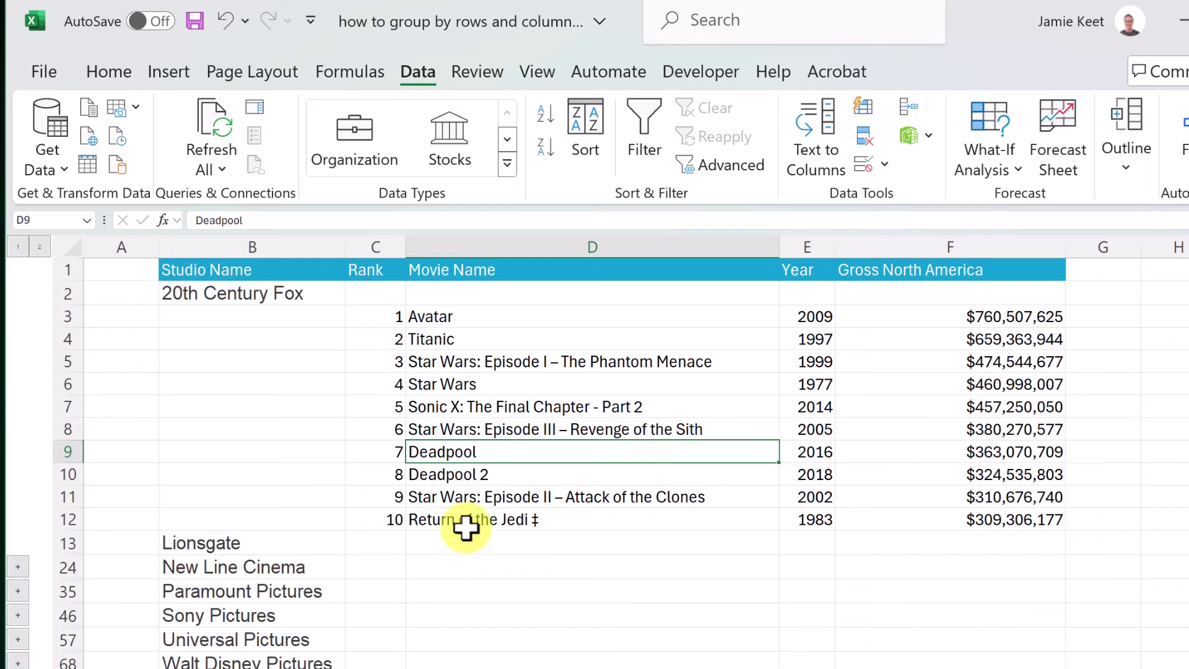
Step: Expand Lionsgate, then ungroup its rows C14:F23 with Alt+Shift+Left, keeping Rows
left_click(17, 568)
scroll(87, 571, "down", 2)
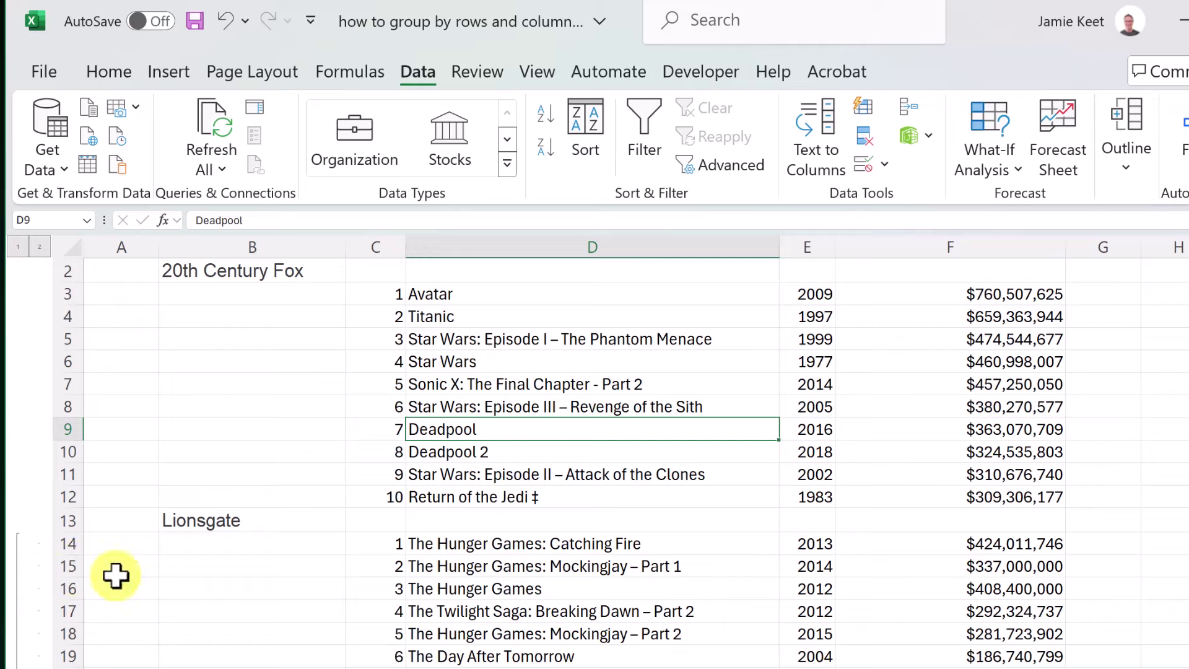
left_click_drag(385, 481, 1009, 638)
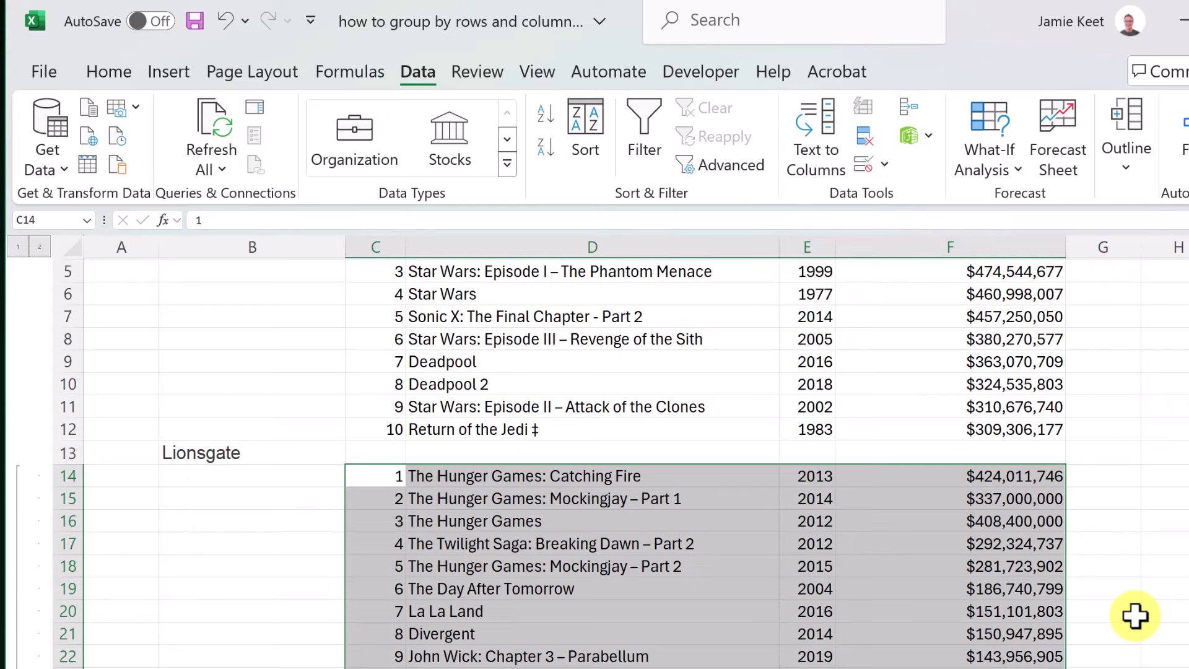
key("alt+shift+Left")
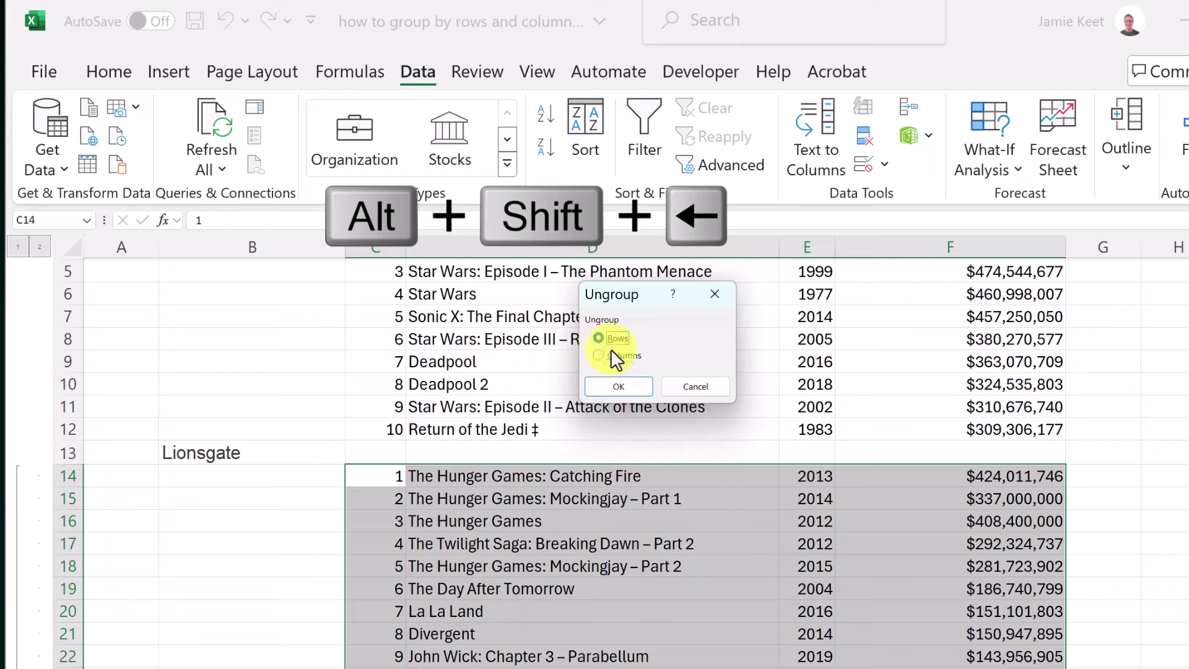
left_click(622, 386)
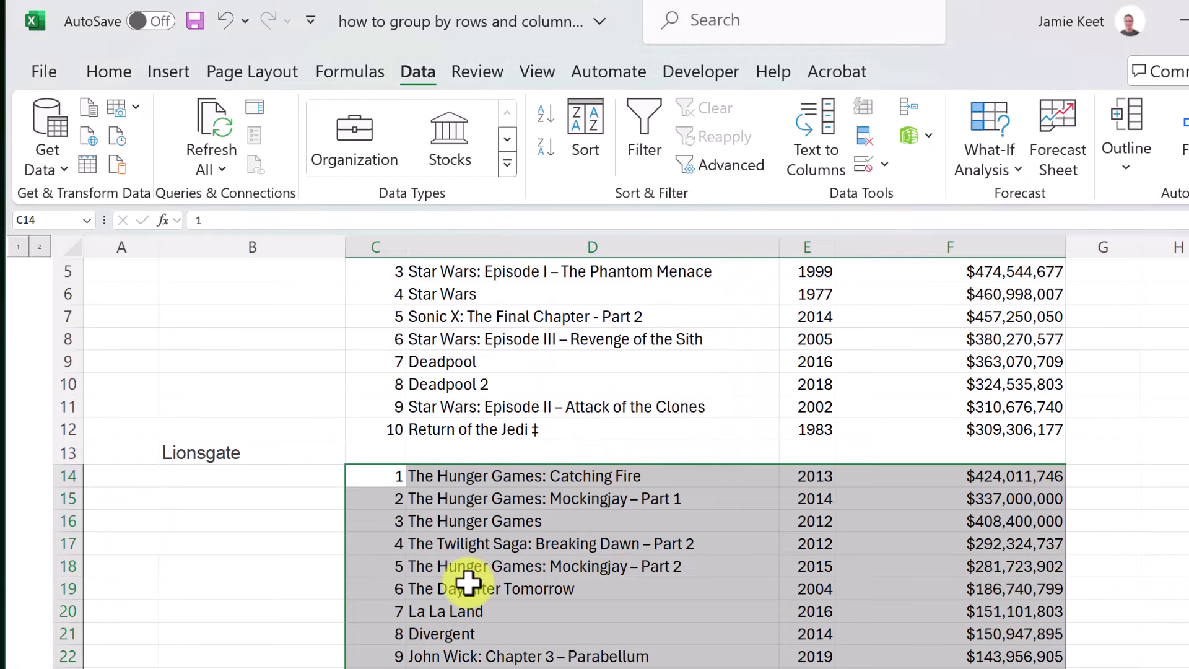
scroll(468, 585, "down", 2)
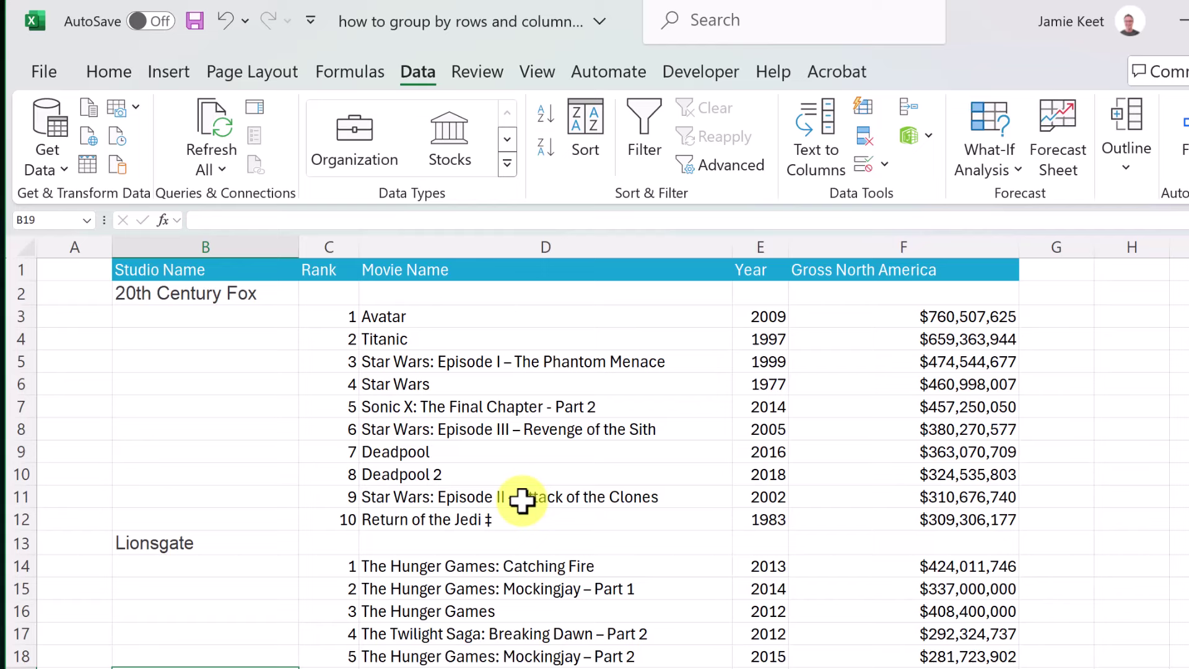
Step: Group column D (Movie Name) as columns and collapse it to hide the film titles
left_click(380, 268)
left_click(231, 268)
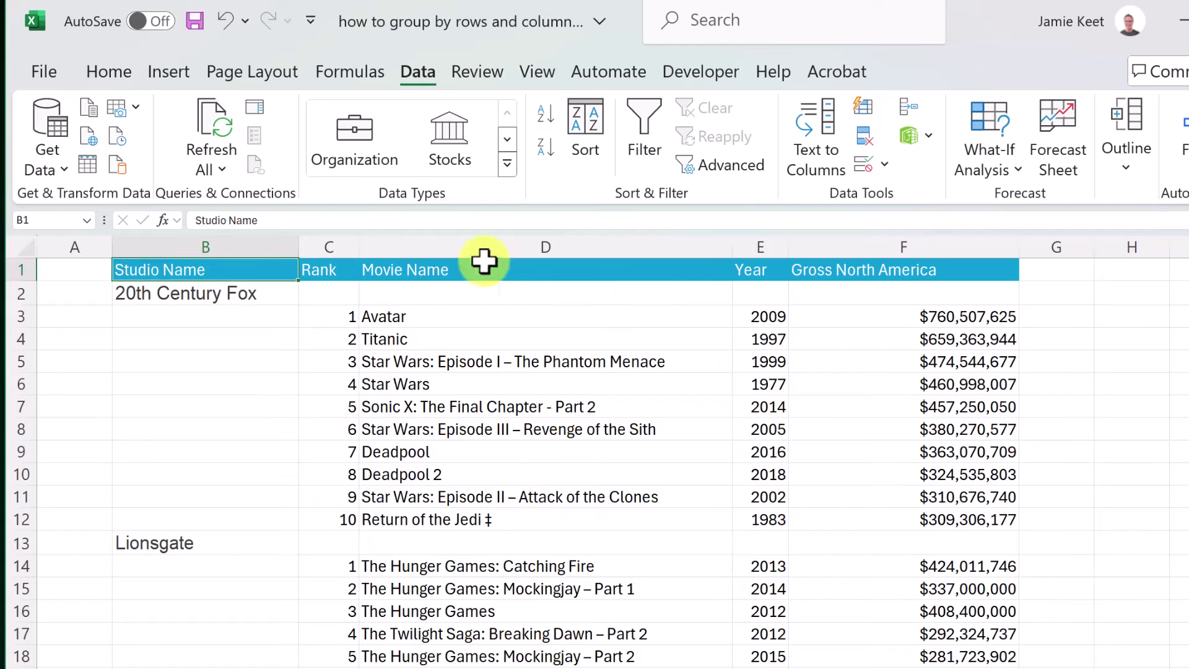
left_click(501, 272)
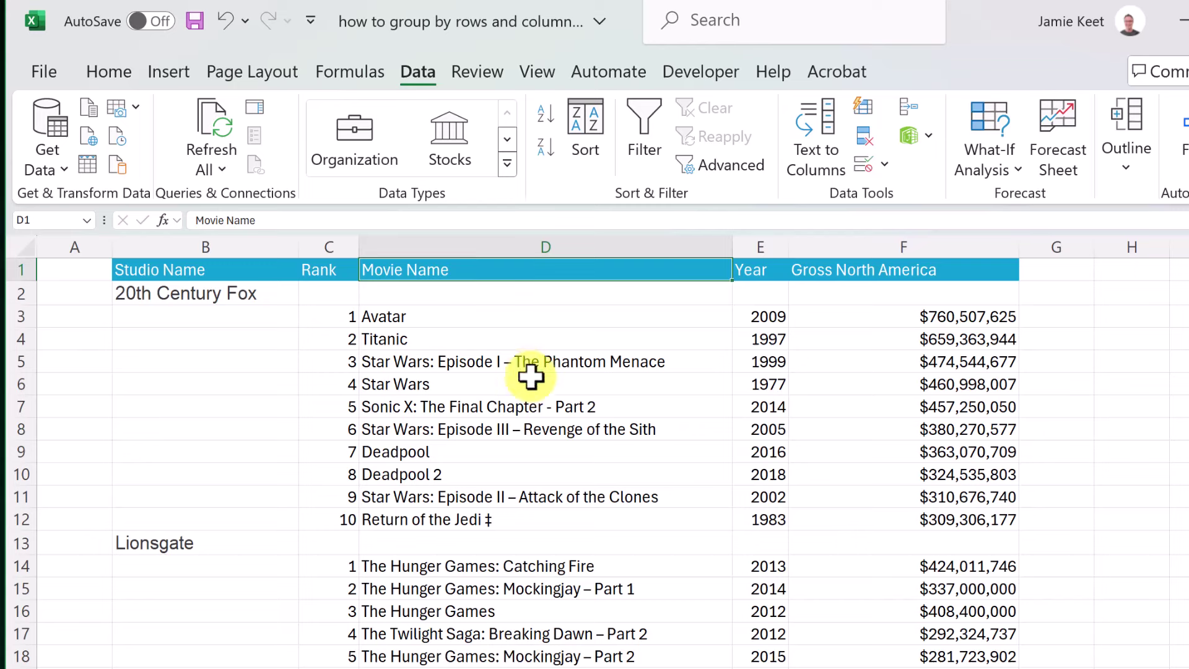
key("shift+alt+Right")
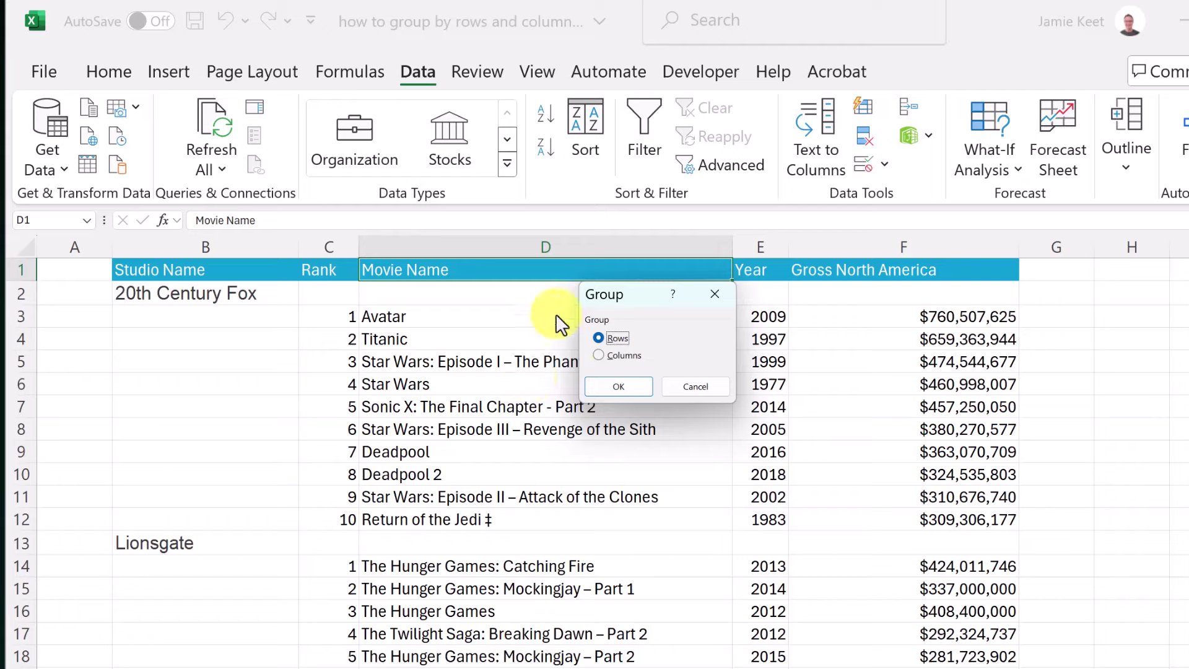
left_click(598, 355)
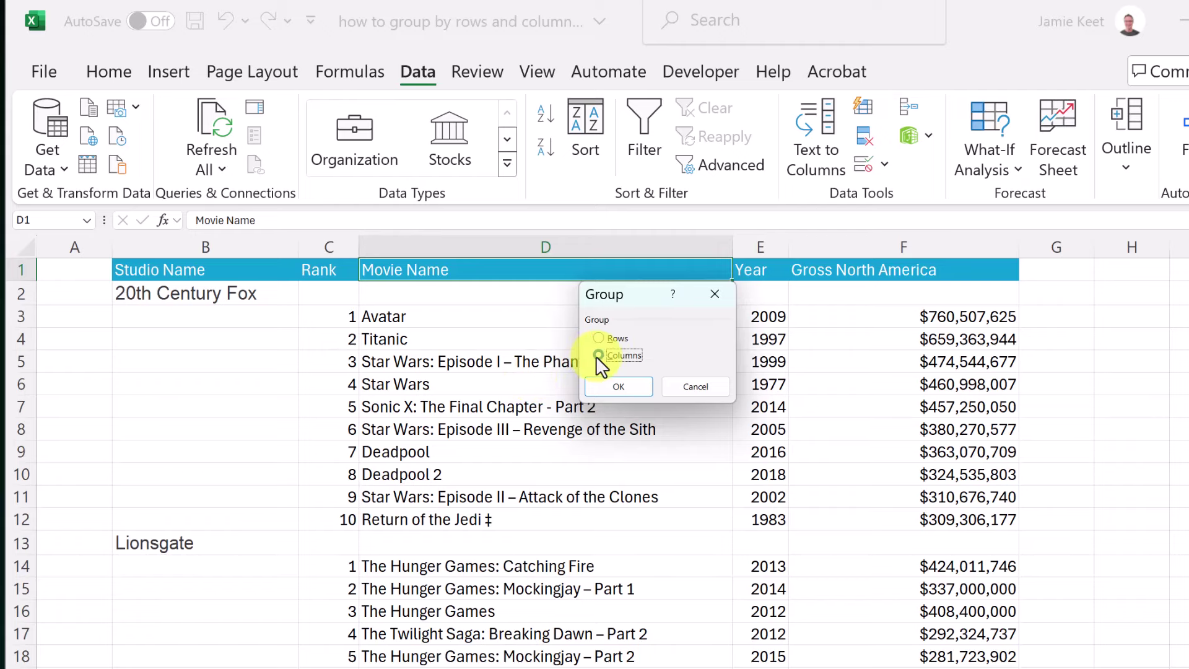
left_click(635, 385)
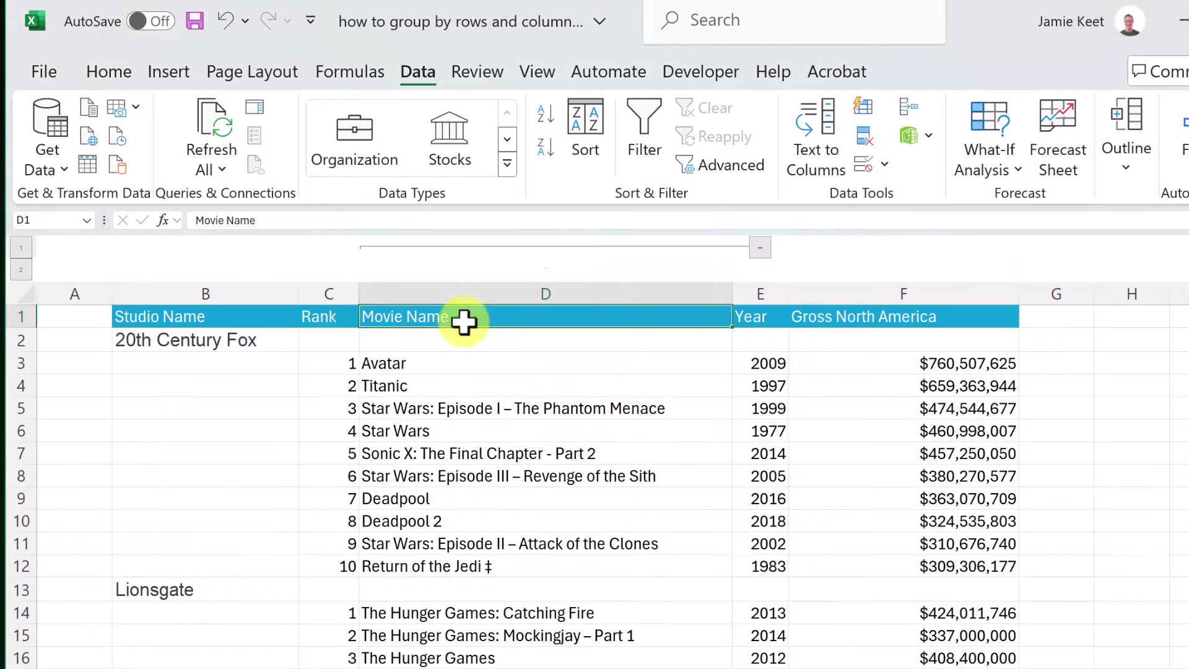
left_click(761, 249)
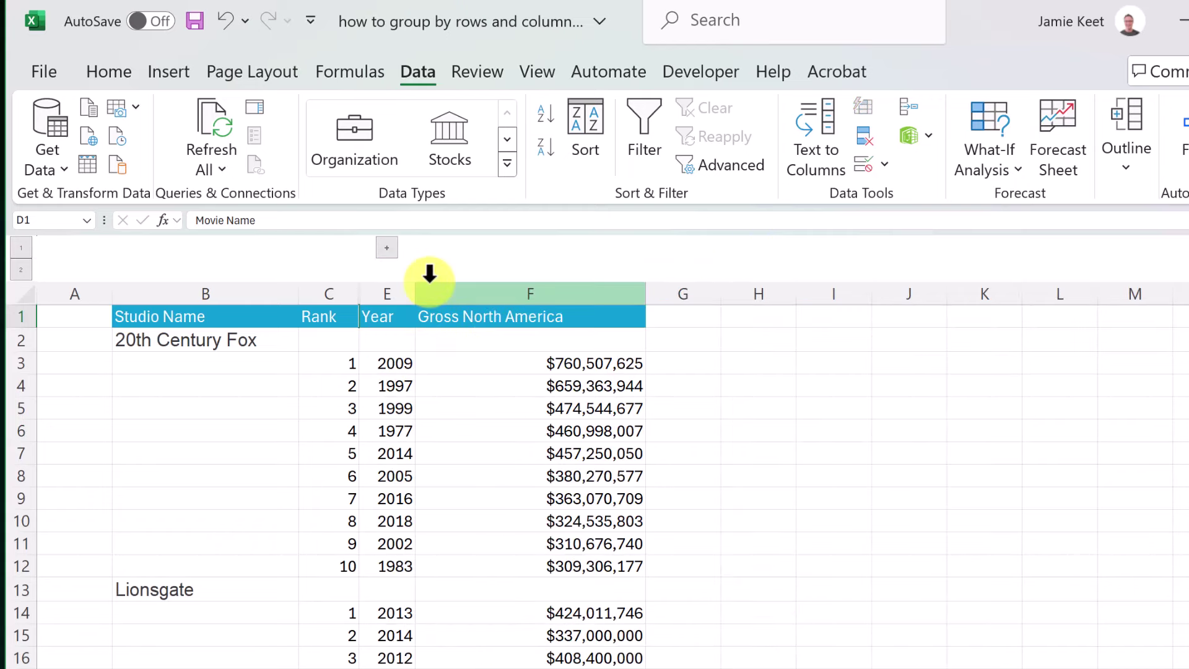